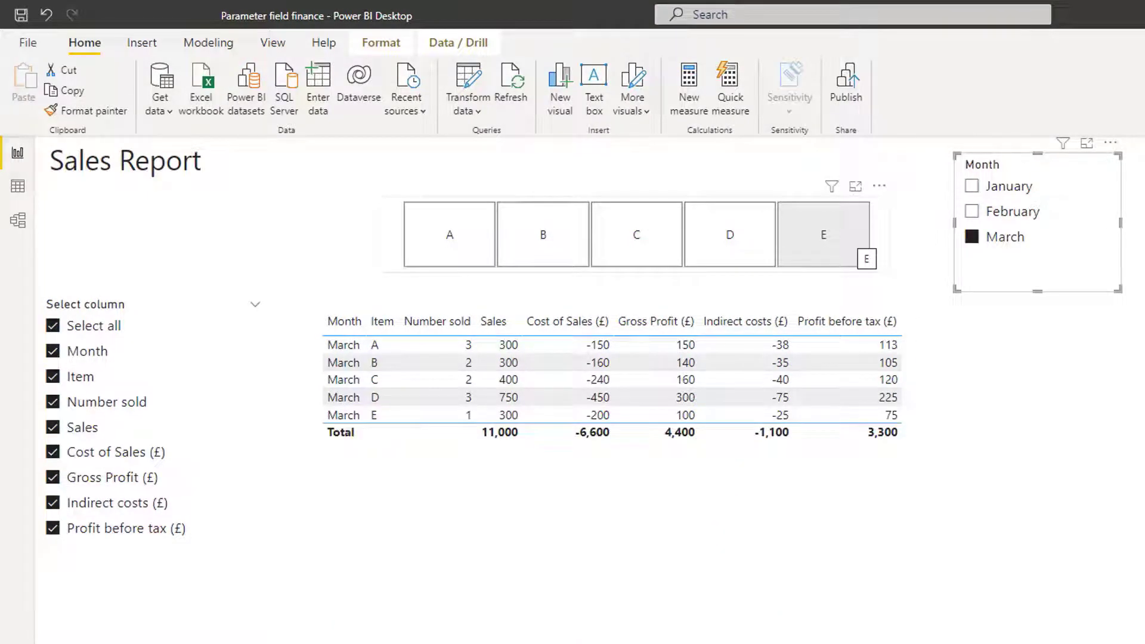
Filter the sales table to item E, then clear both the item E and March selections
{"action": "left_click", "coordinate": [856, 250]}
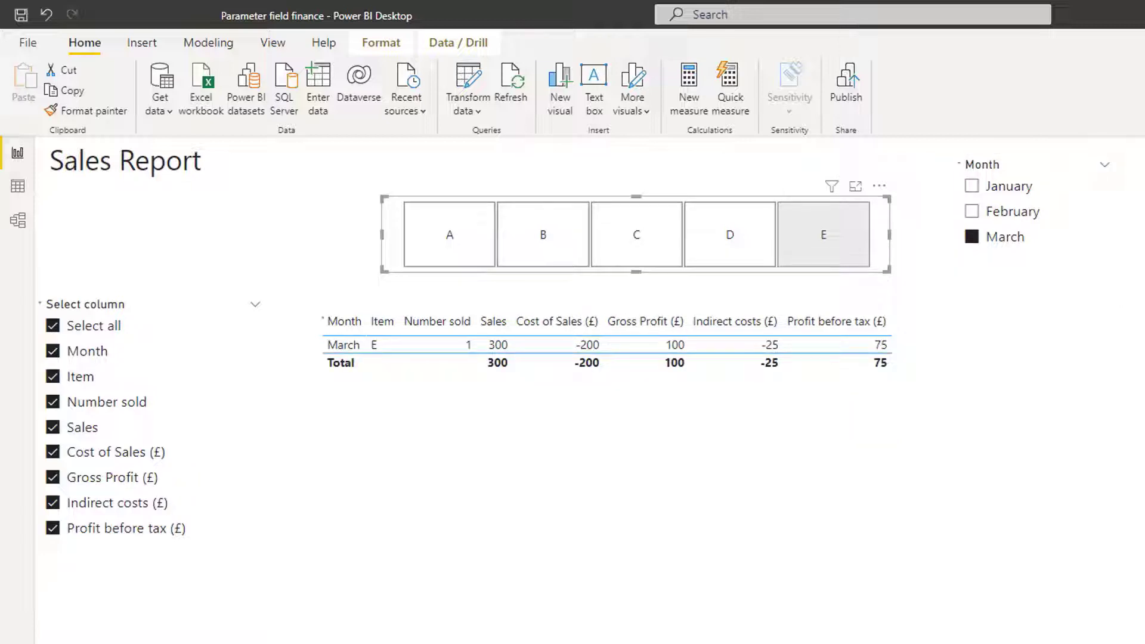
{"action": "left_click", "coordinate": [824, 234]}
{"action": "left_click", "coordinate": [972, 236]}
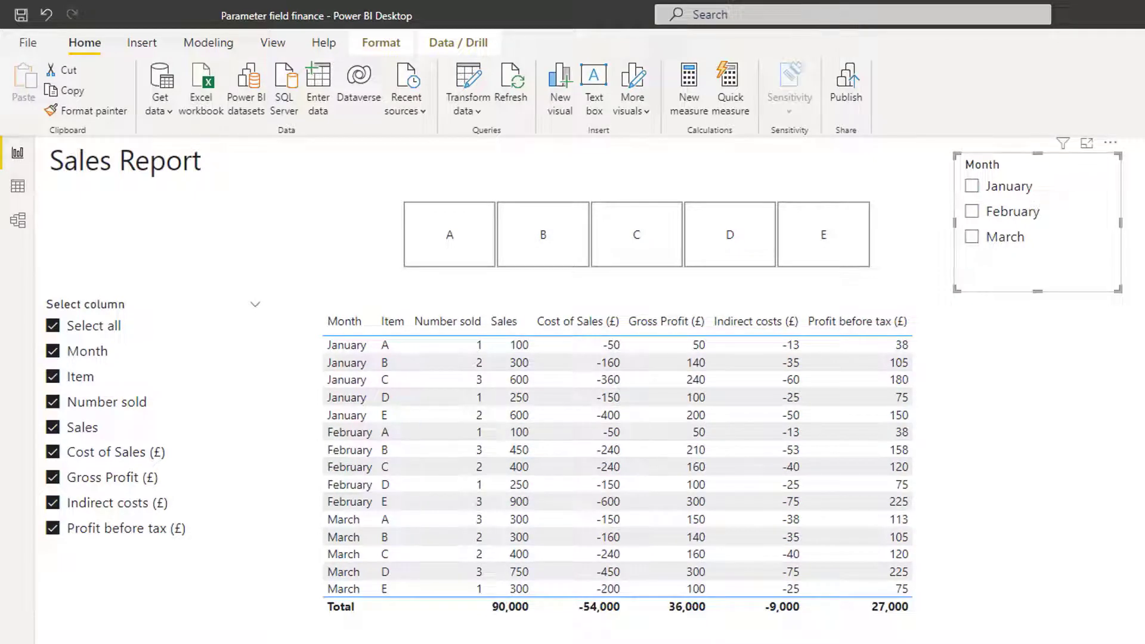
{"action": "key", "text": "Escape"}
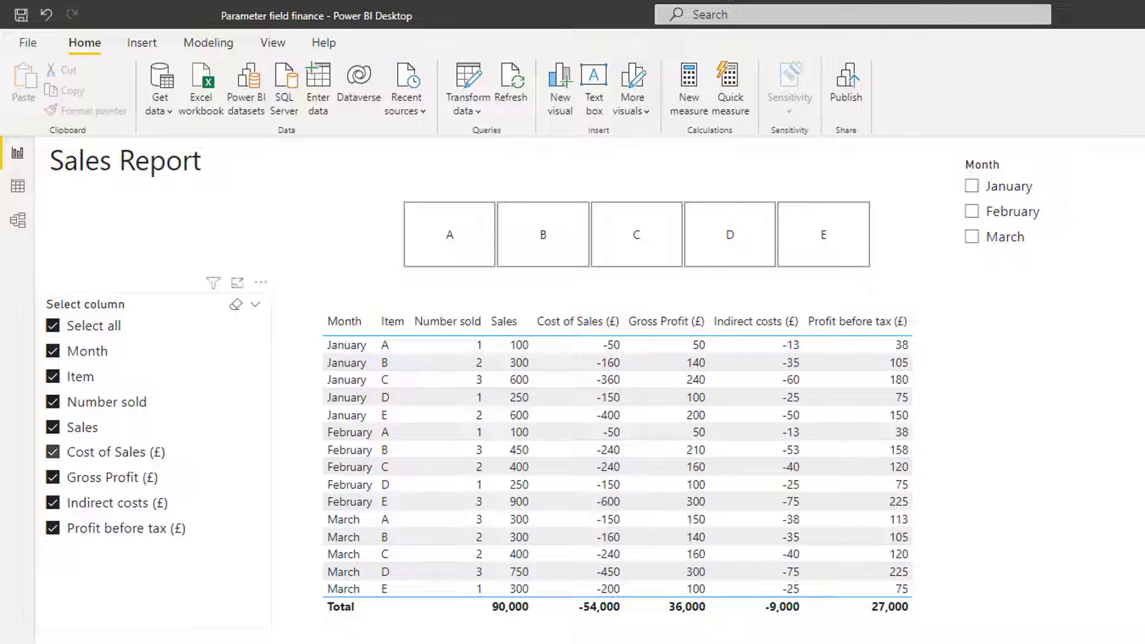
Hide the Cost of Sales (£), Gross Profit (£) and Indirect costs (£) columns using the Select column slicer
{"action": "left_click", "coordinate": [53, 452]}
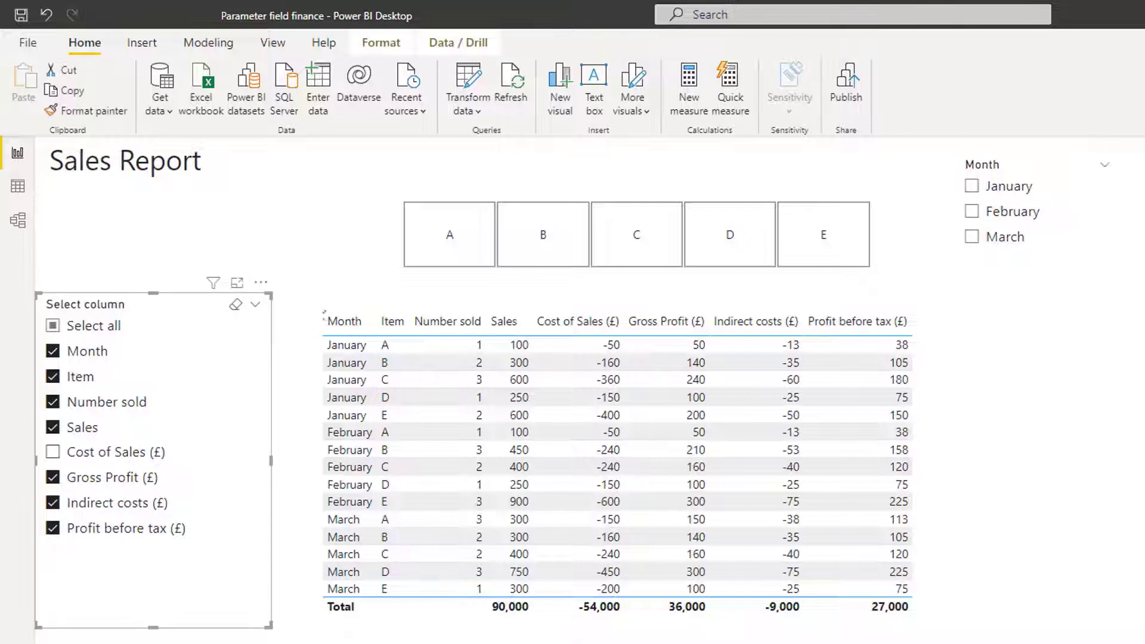
{"action": "left_click", "coordinate": [52, 477]}
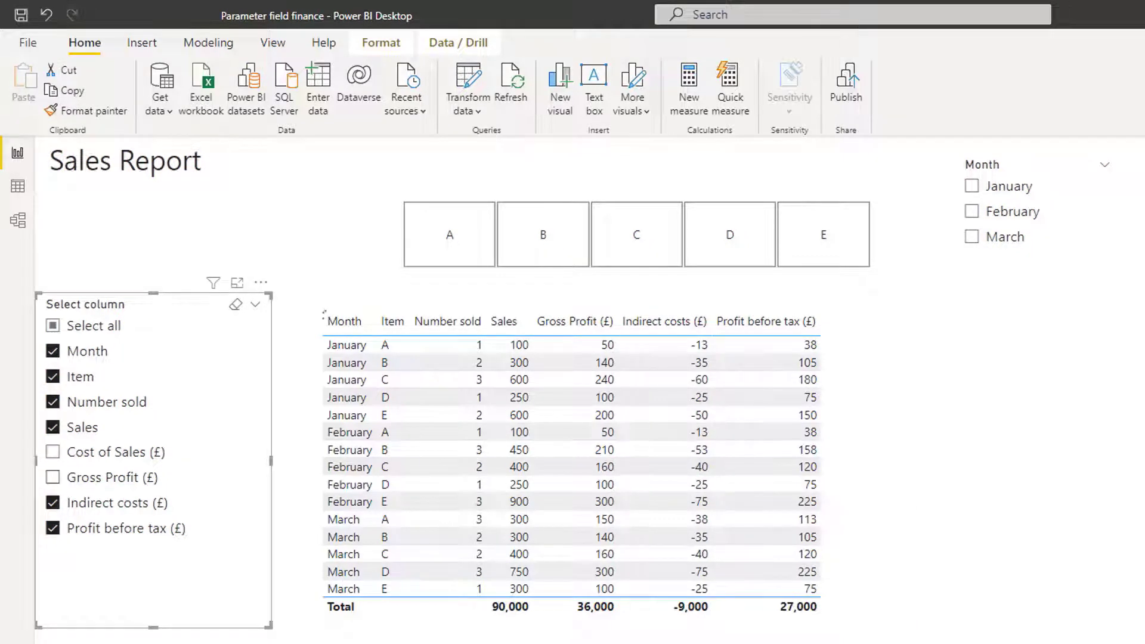
{"action": "left_click", "coordinate": [52, 503]}
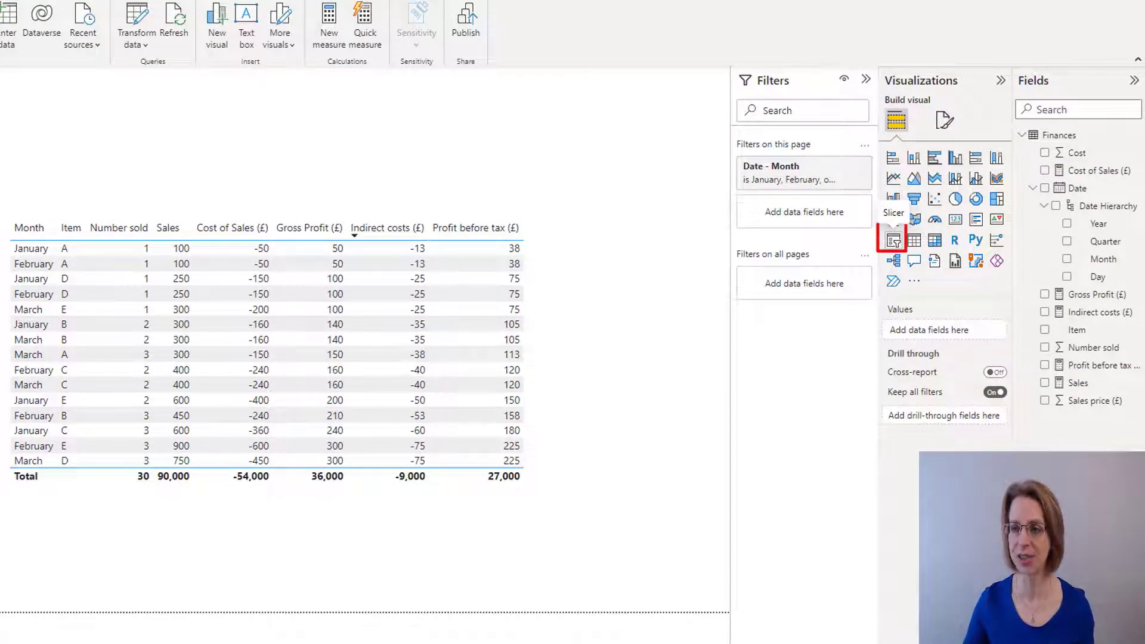
Add a slicer on the date hierarchy's Month field, shrink it and place it beyond the table's upper-right corner
{"action": "left_click", "coordinate": [893, 240]}
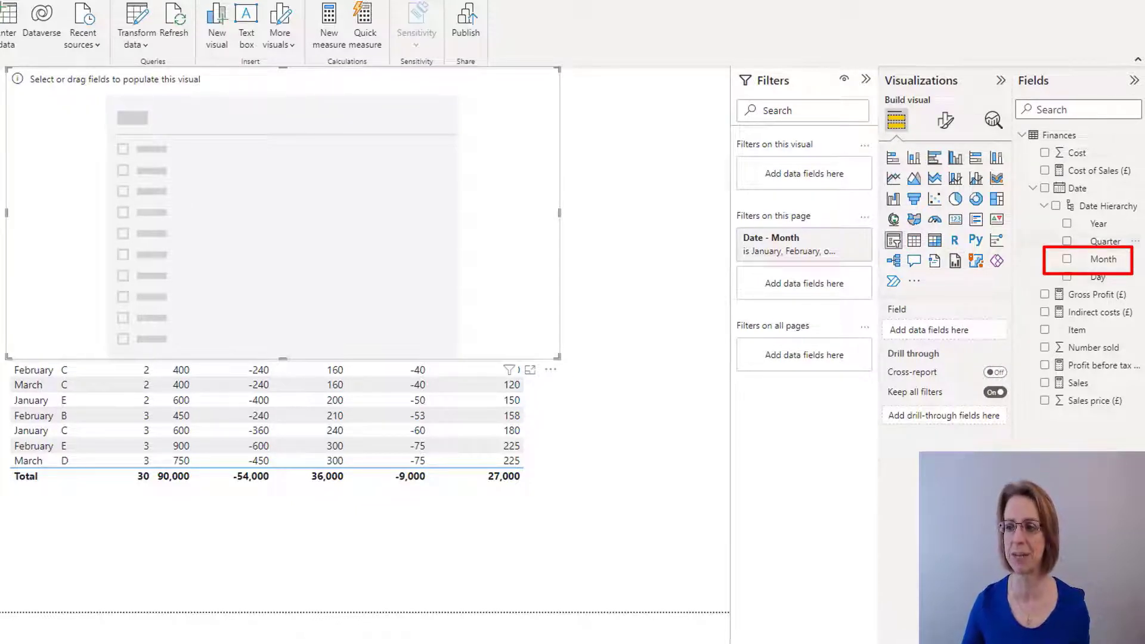
{"action": "left_click", "coordinate": [1067, 259]}
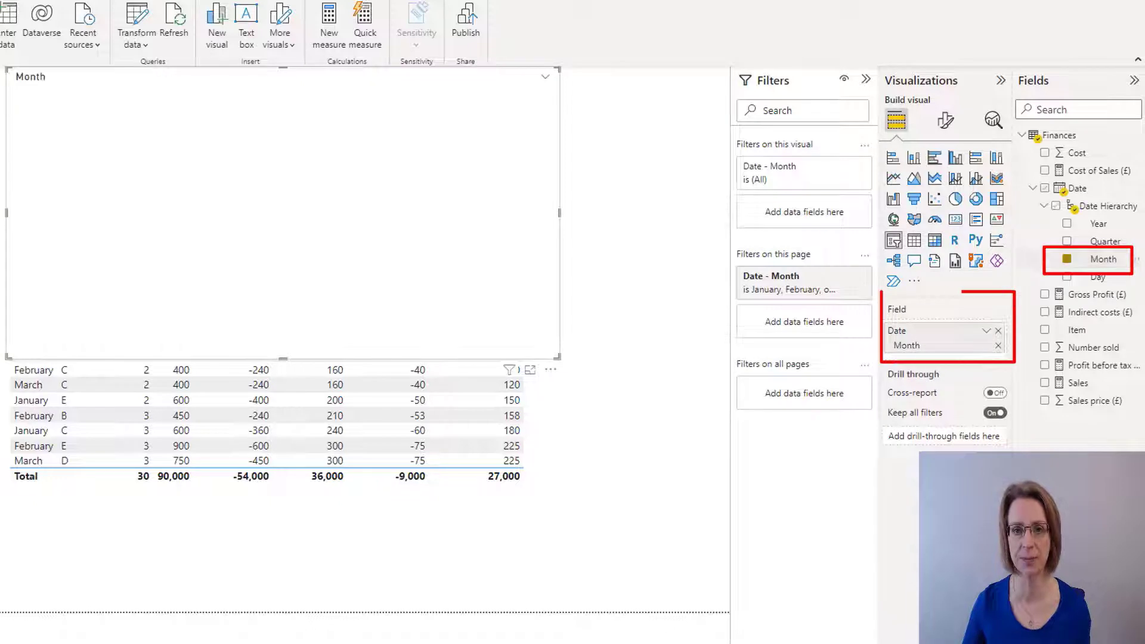
{"action": "left_click_drag", "start_coordinate": [558, 358], "coordinate": [152, 187]}
{"action": "left_click_drag", "start_coordinate": [78, 78], "coordinate": [632, 91]}
{"action": "left_click", "coordinate": [626, 298]}
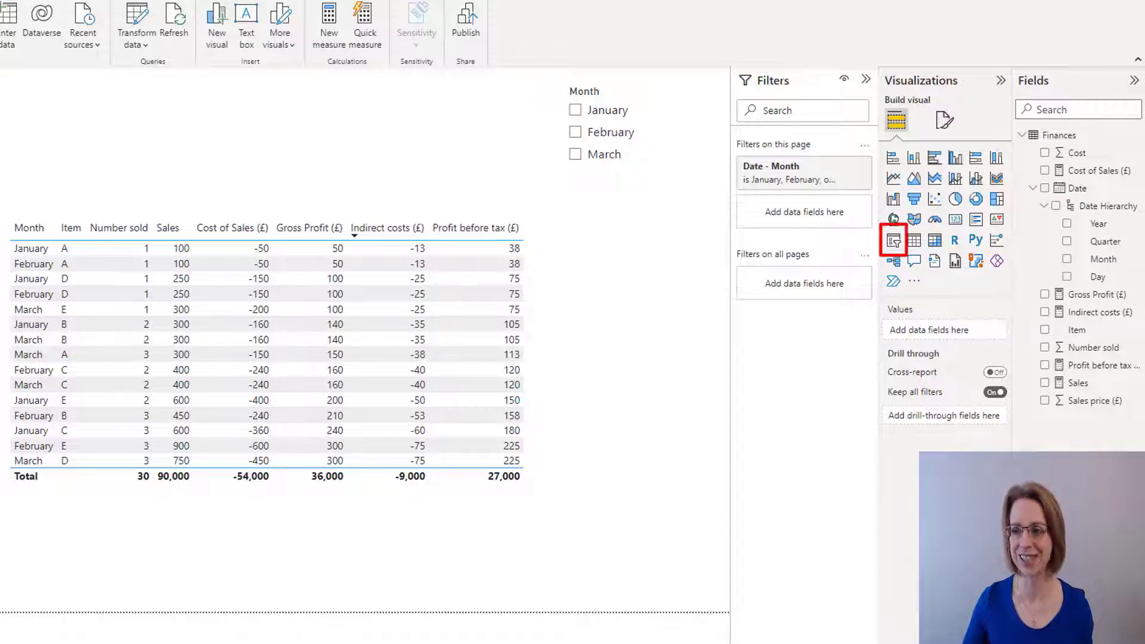
Add an Item slicer above the table with Horizontal orientation and no slicer header, widened into one row of tiles
{"action": "left_click", "coordinate": [893, 240]}
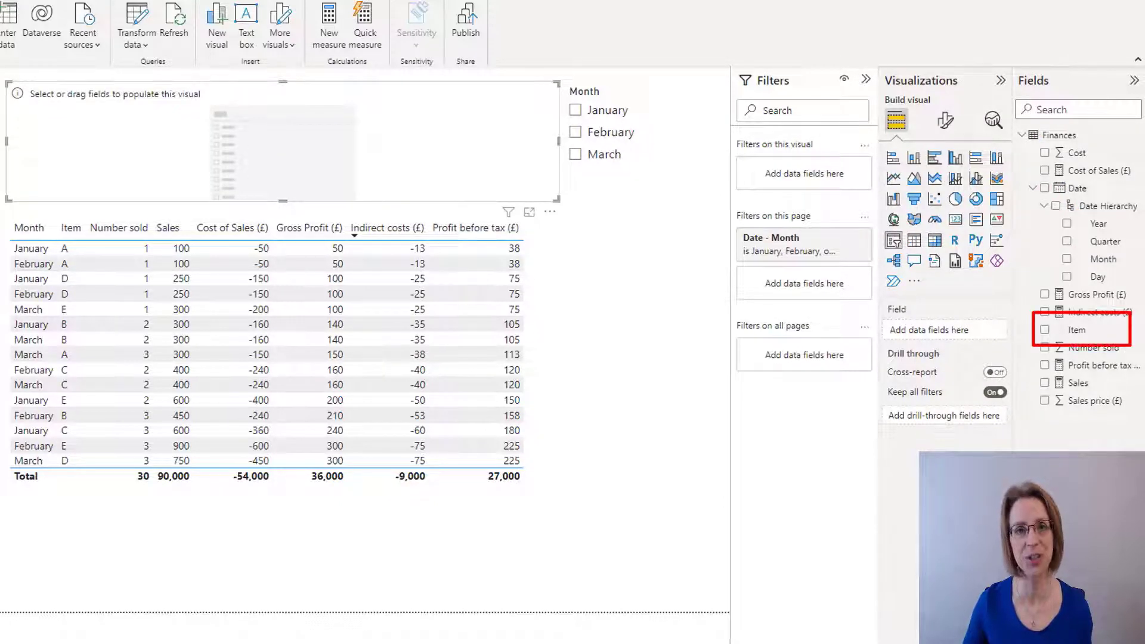
{"action": "left_click", "coordinate": [1045, 330]}
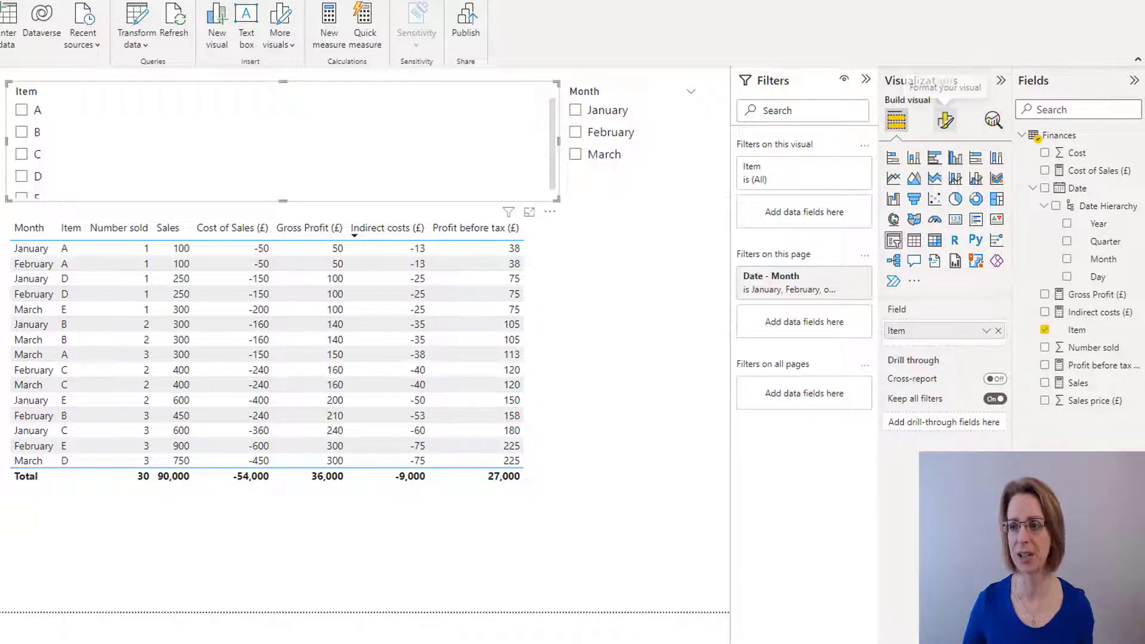
{"action": "left_click", "coordinate": [945, 121]}
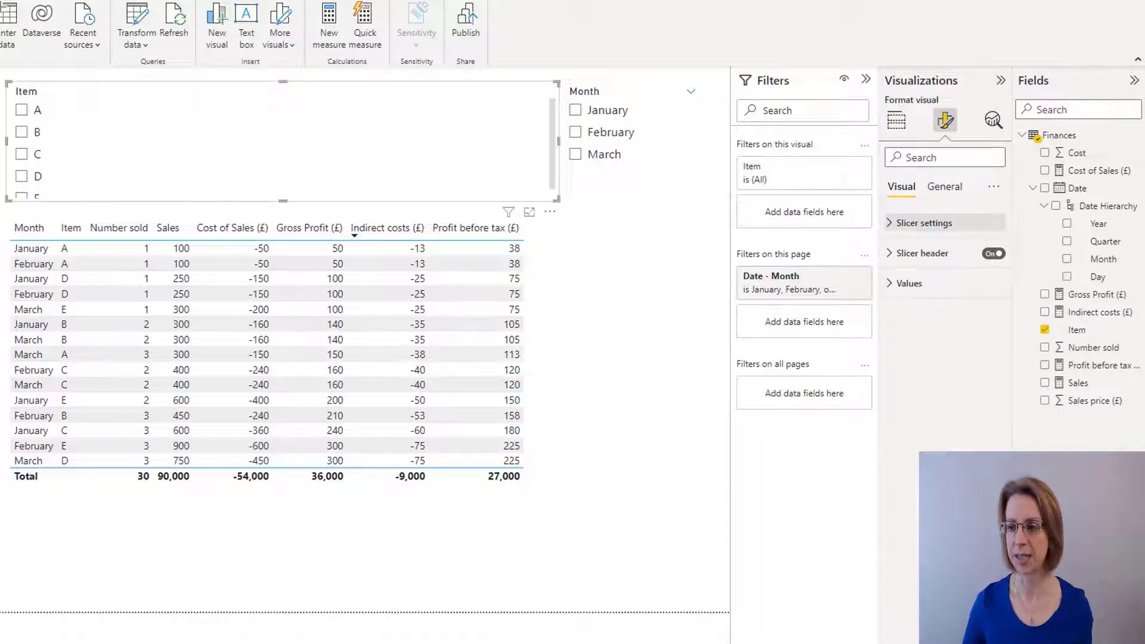
{"action": "left_click", "coordinate": [924, 222]}
{"action": "left_click", "coordinate": [942, 311]}
{"action": "left_click", "coordinate": [917, 347]}
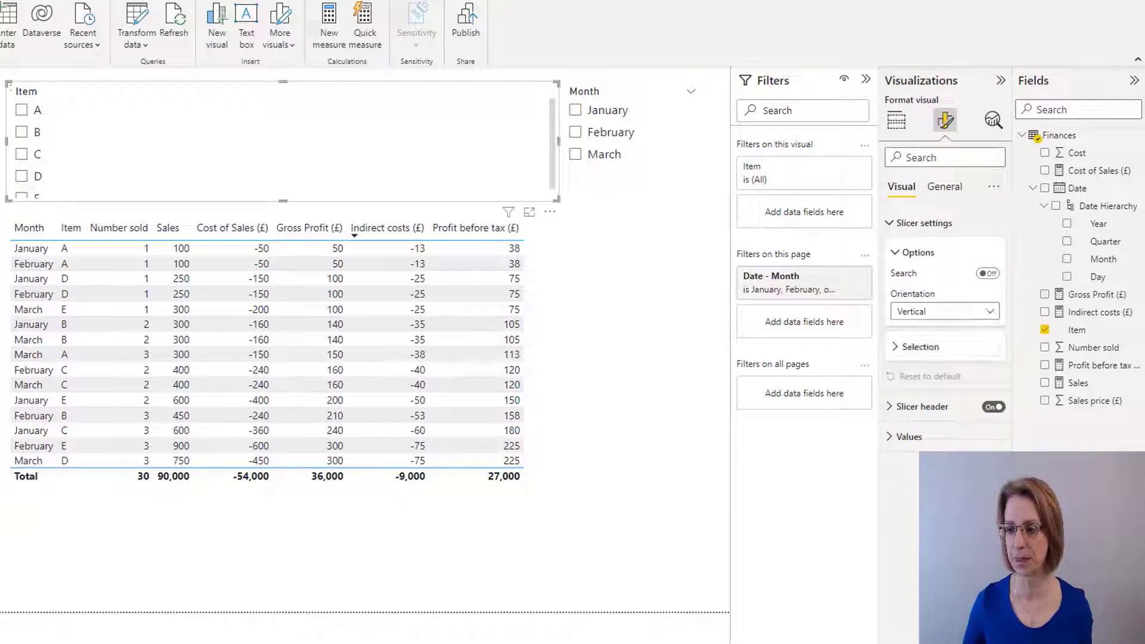
{"action": "key", "text": "Down"}
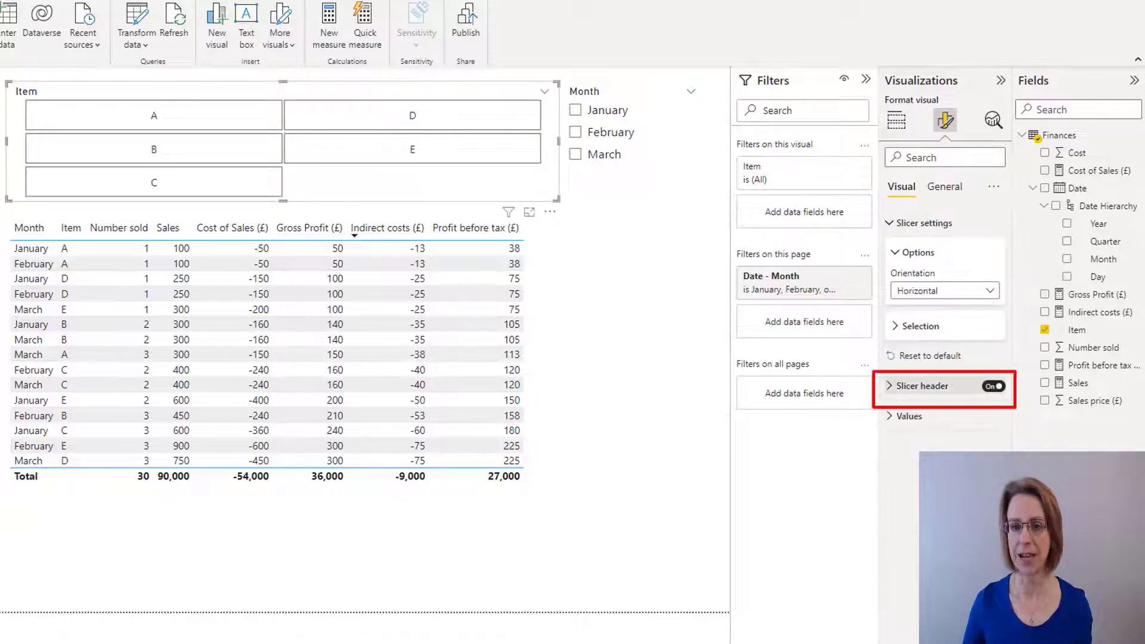
{"action": "left_click", "coordinate": [993, 386]}
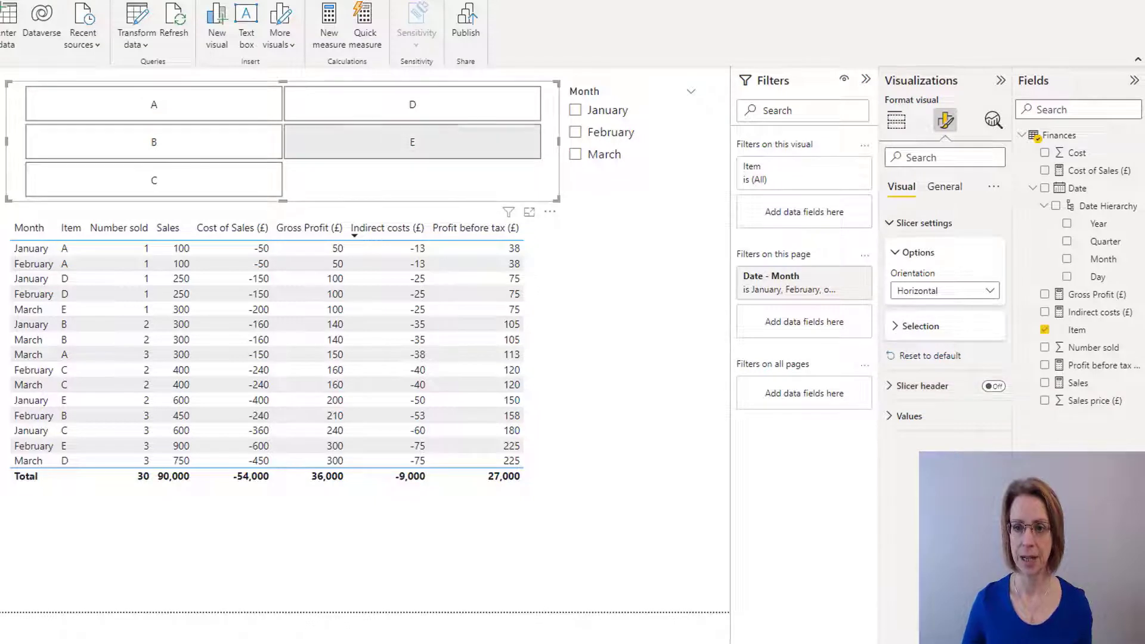
{"action": "left_click_drag", "start_coordinate": [558, 199], "coordinate": [664, 175]}
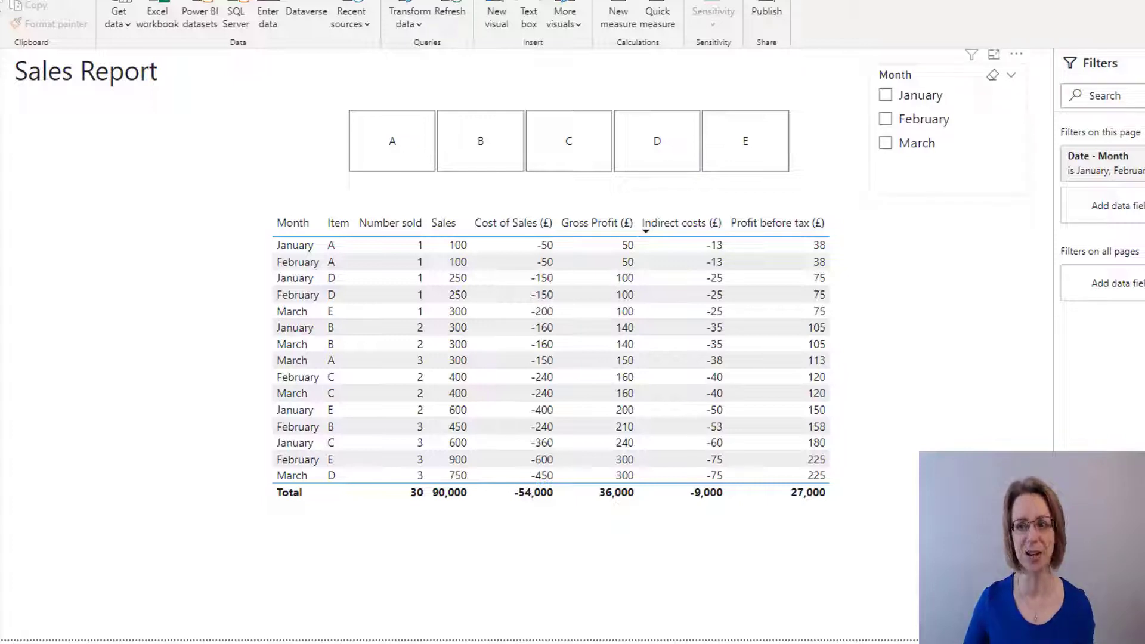
Test the slicers by filtering to March alone, then to item E with March, and clear all selections
{"action": "left_click", "coordinate": [885, 143]}
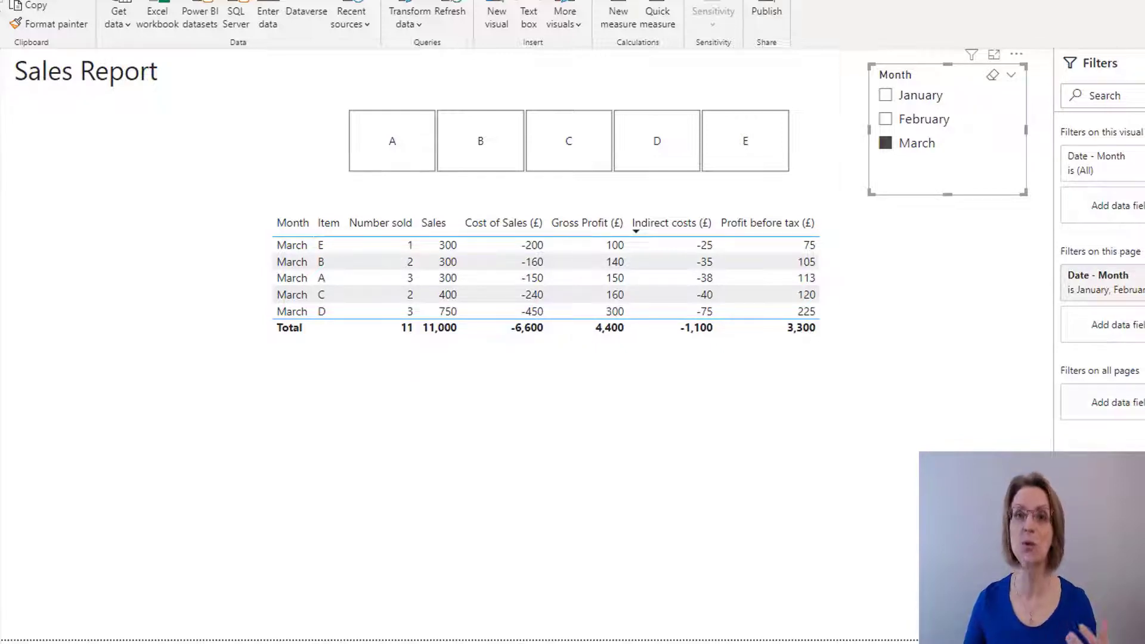
{"action": "left_click", "coordinate": [886, 143]}
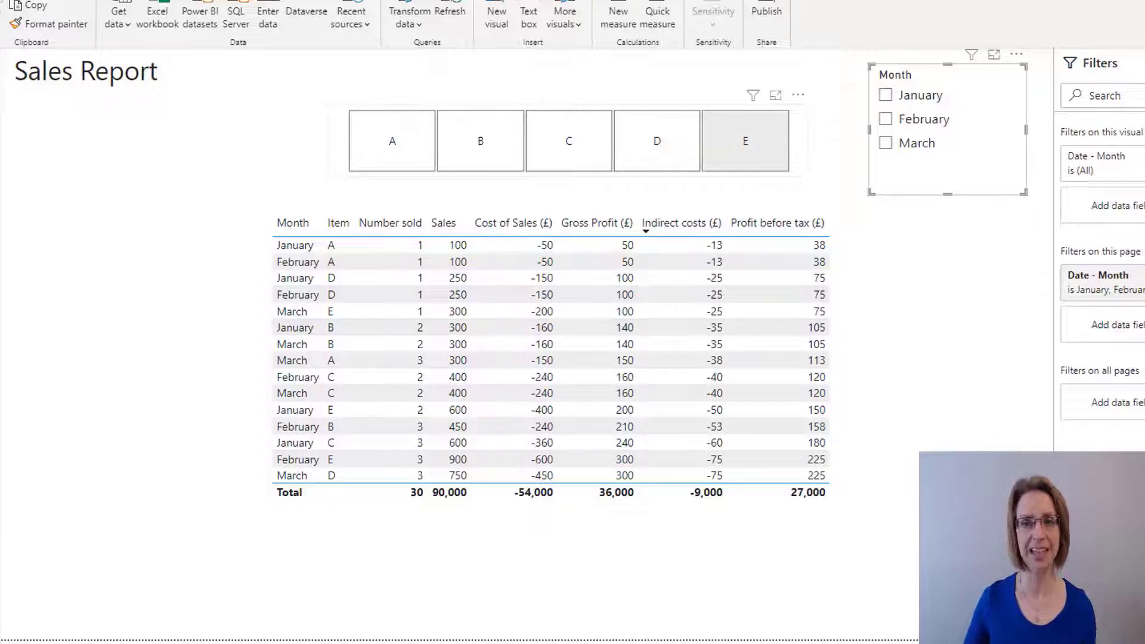
{"action": "left_click", "coordinate": [745, 141]}
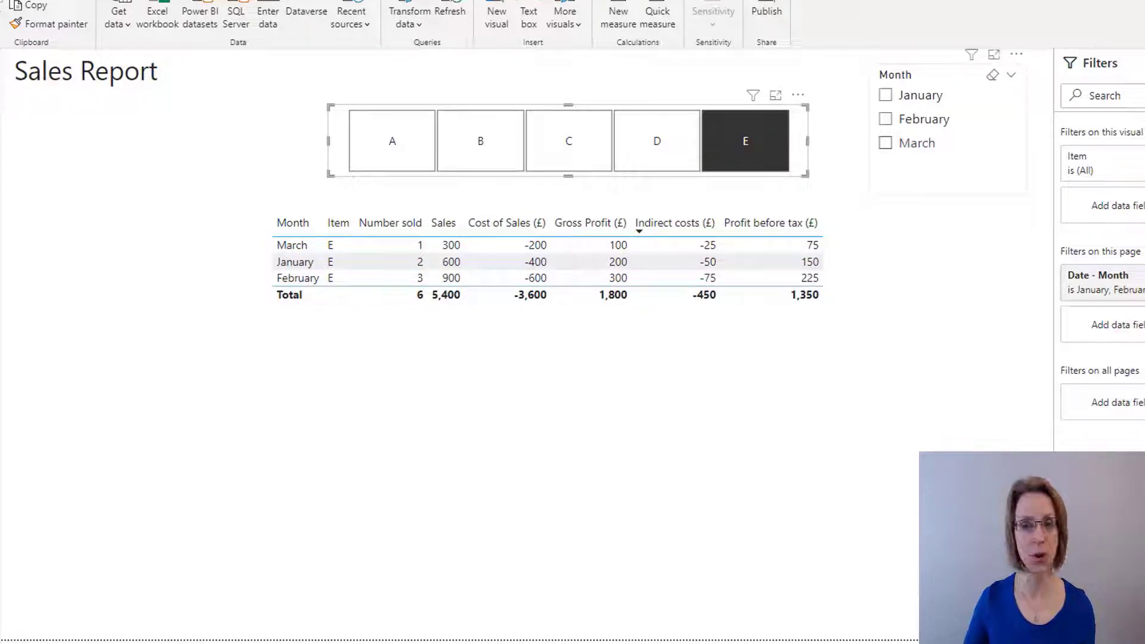
{"action": "left_click", "coordinate": [886, 142]}
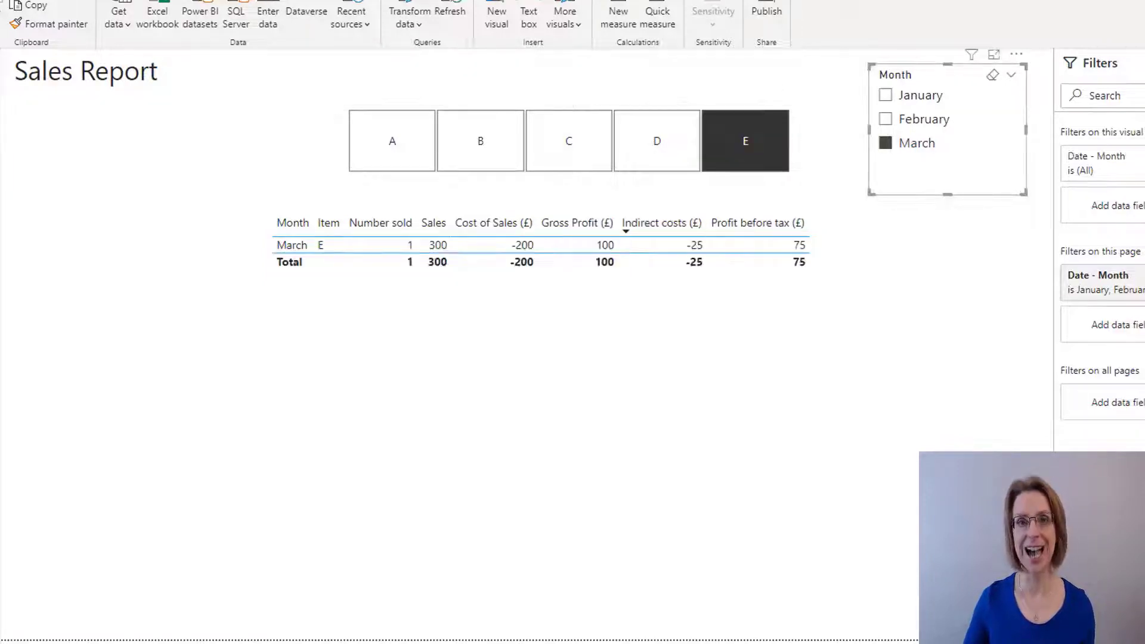
{"action": "left_click", "coordinate": [885, 143]}
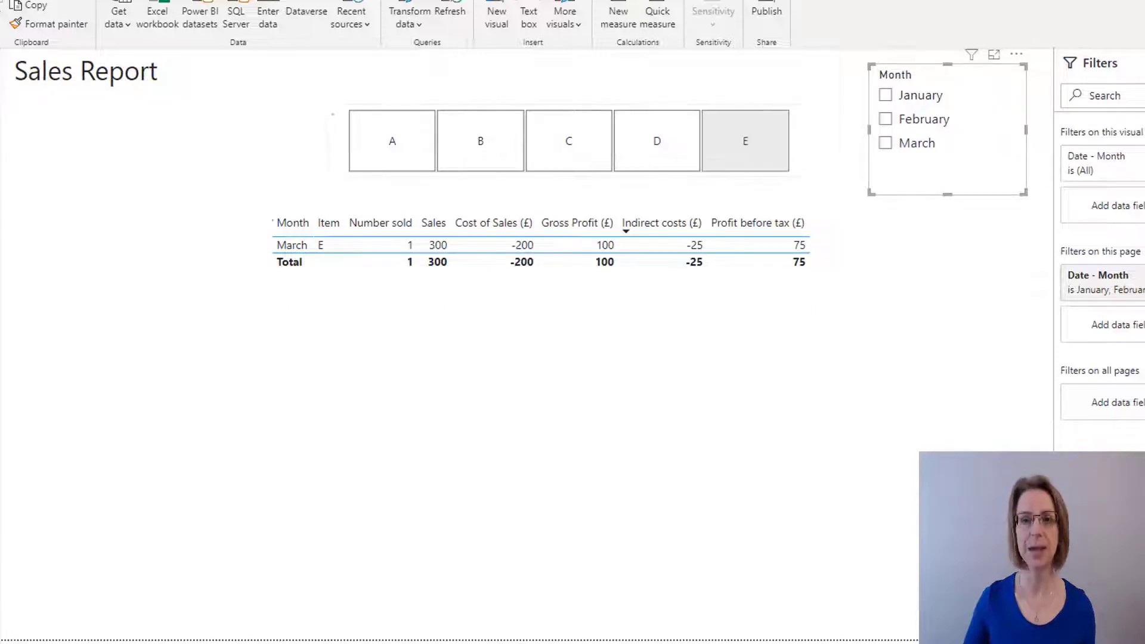
{"action": "left_click", "coordinate": [746, 141]}
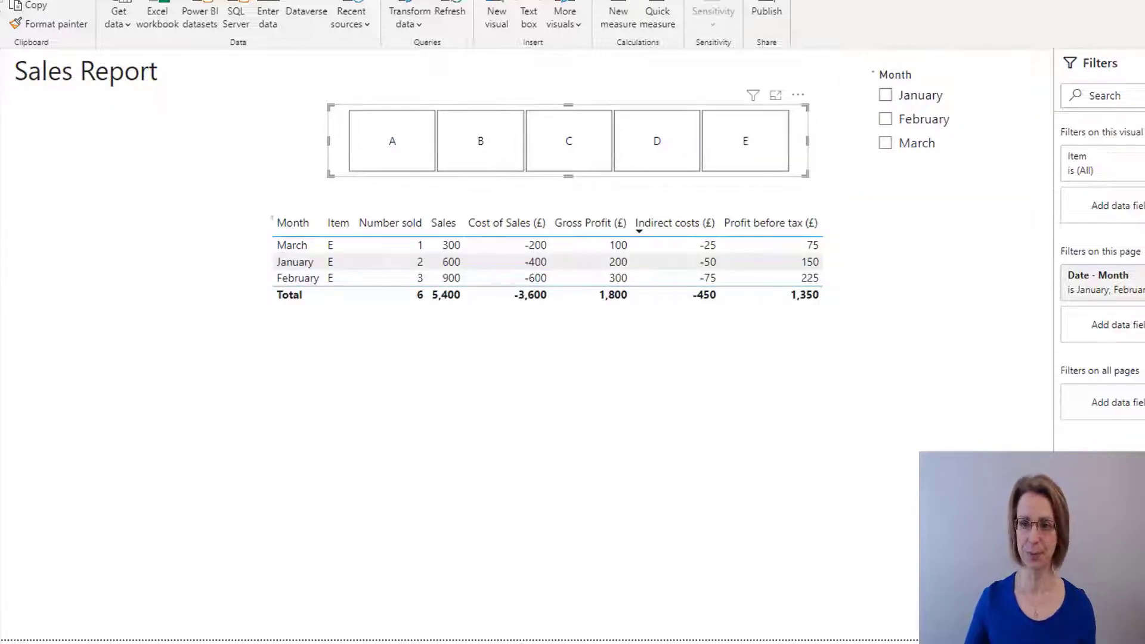
{"action": "key", "text": "Escape"}
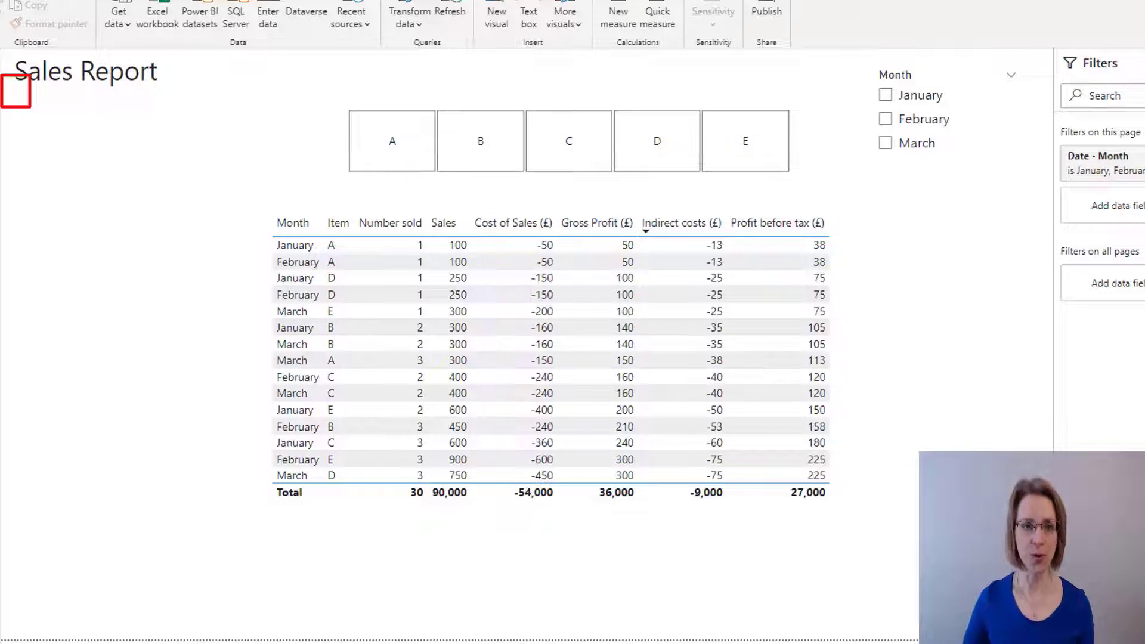
Examine the Date and Item columns of the underlying data table
{"action": "left_click", "coordinate": [16, 91]}
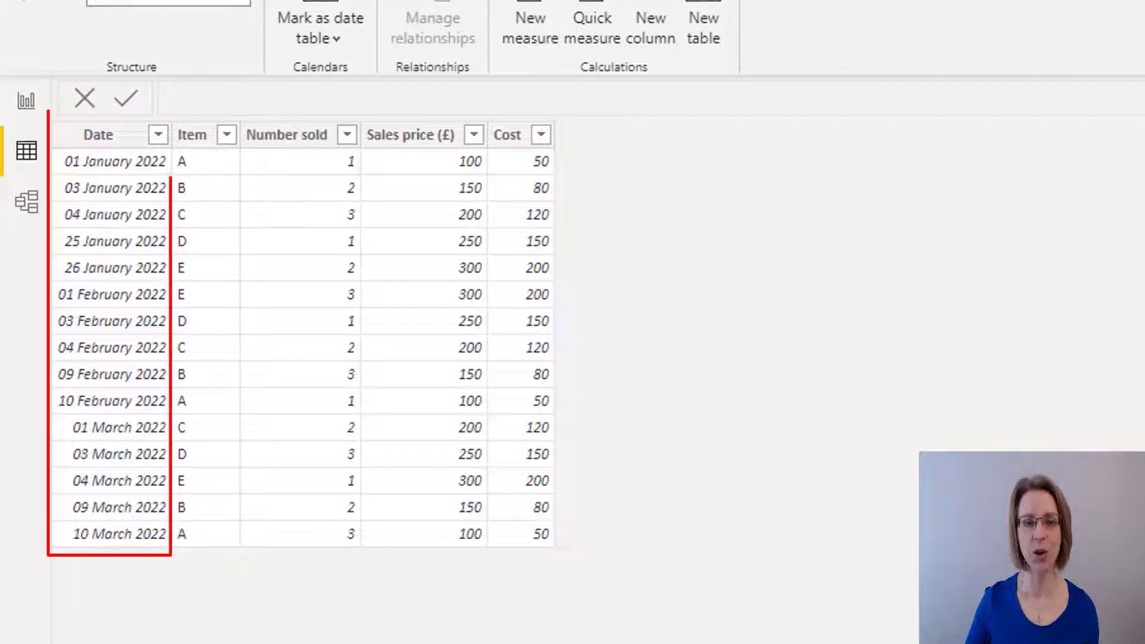
{"action": "left_click", "coordinate": [192, 135]}
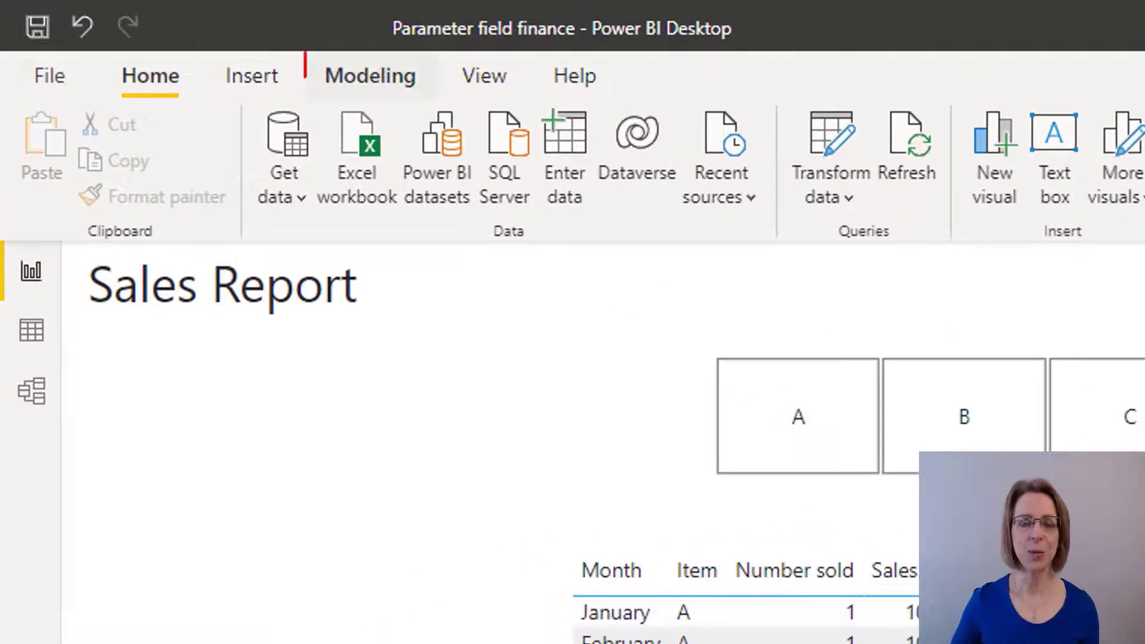
Return to the report and check which parameter types are offered for a new parameter
{"action": "left_click", "coordinate": [370, 76]}
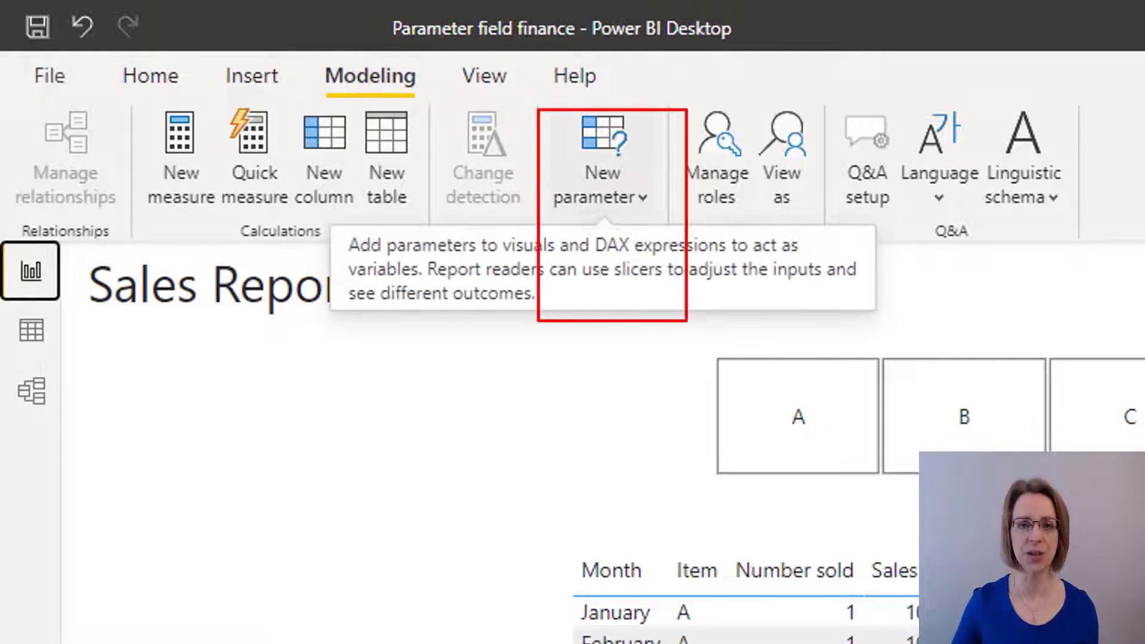
{"action": "left_click", "coordinate": [601, 185]}
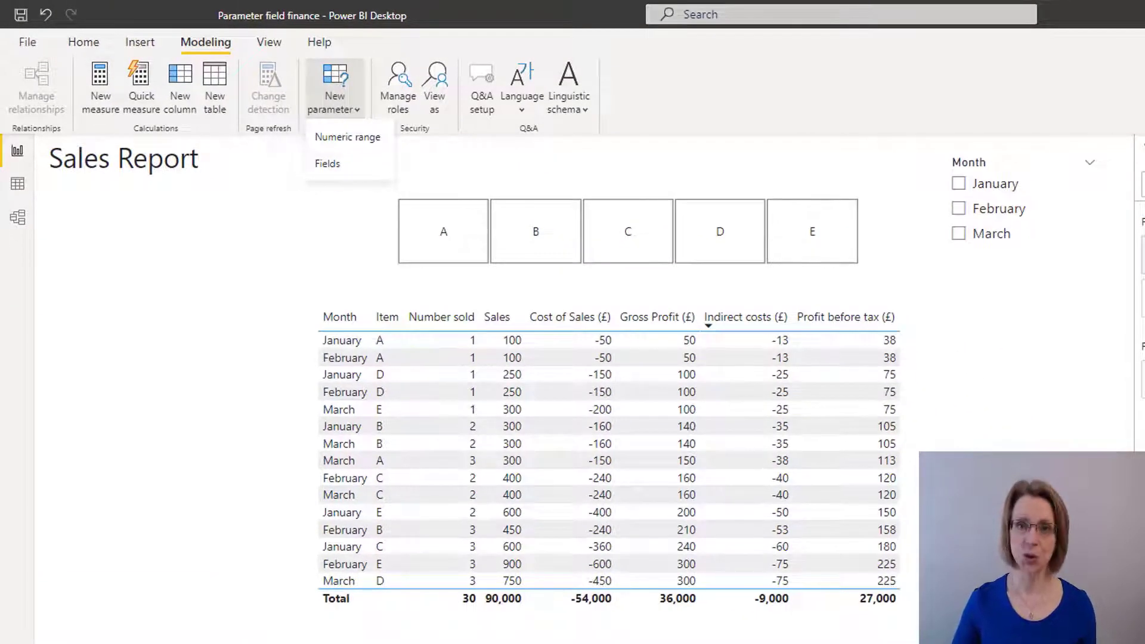
{"action": "left_click", "coordinate": [27, 41]}
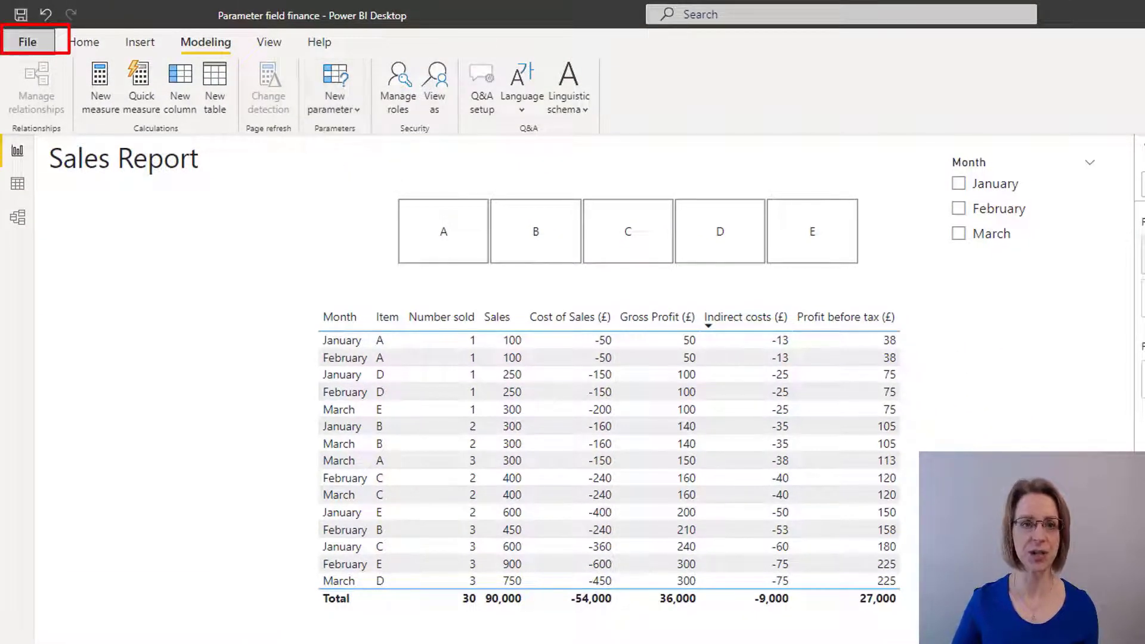
Check the Field parameters setting among the global preview features in Options and accept the dialog
{"action": "left_click", "coordinate": [27, 42]}
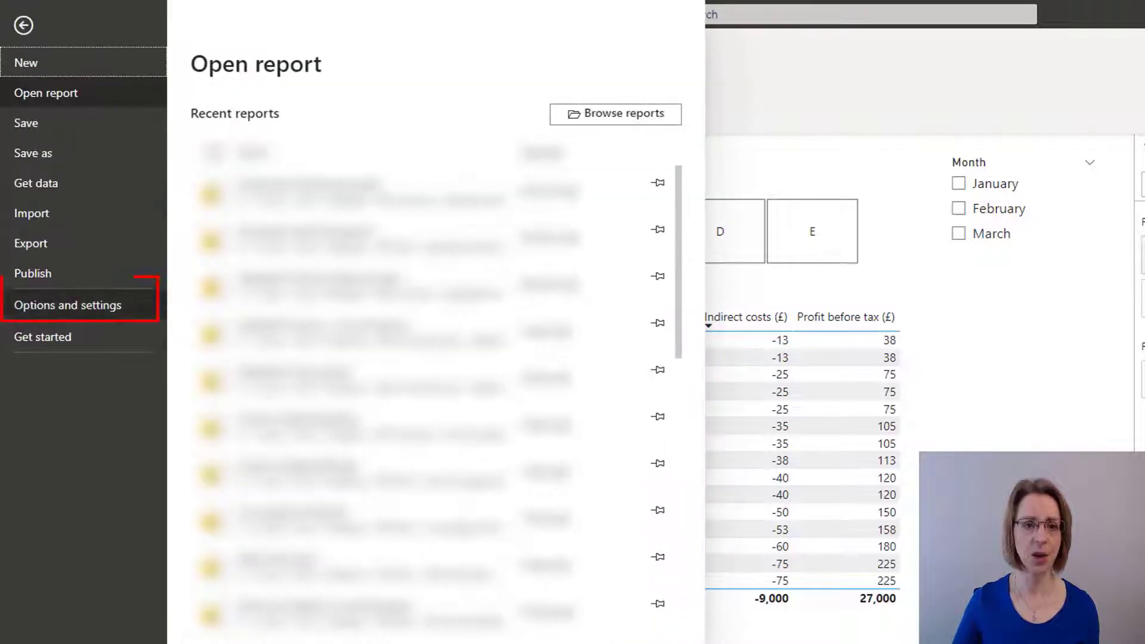
{"action": "left_click", "coordinate": [68, 305]}
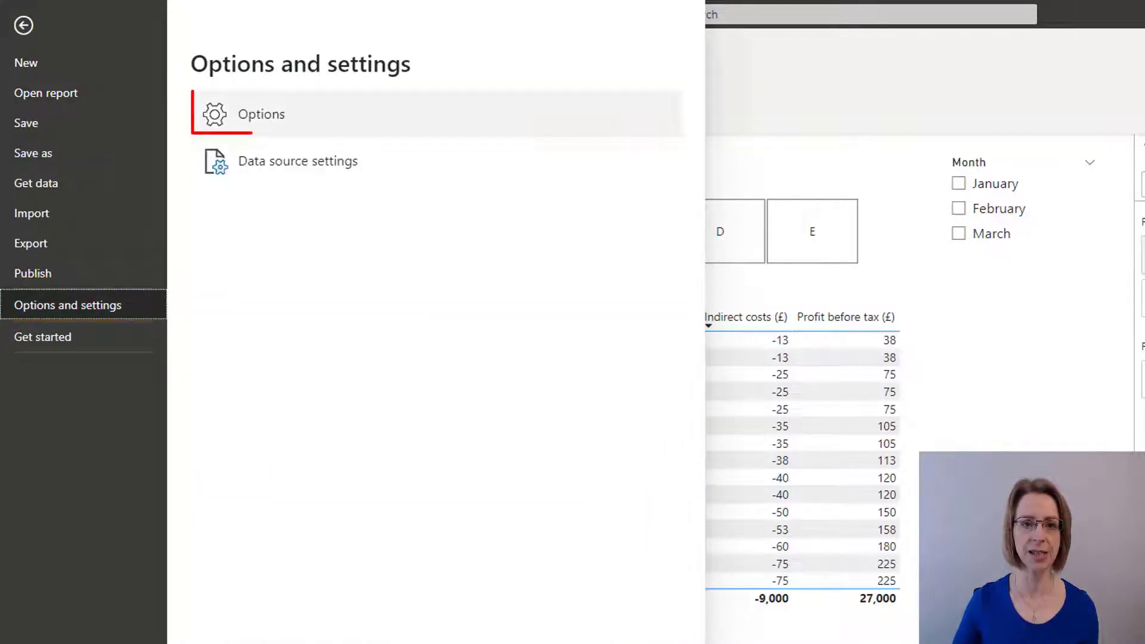
{"action": "left_click", "coordinate": [261, 114]}
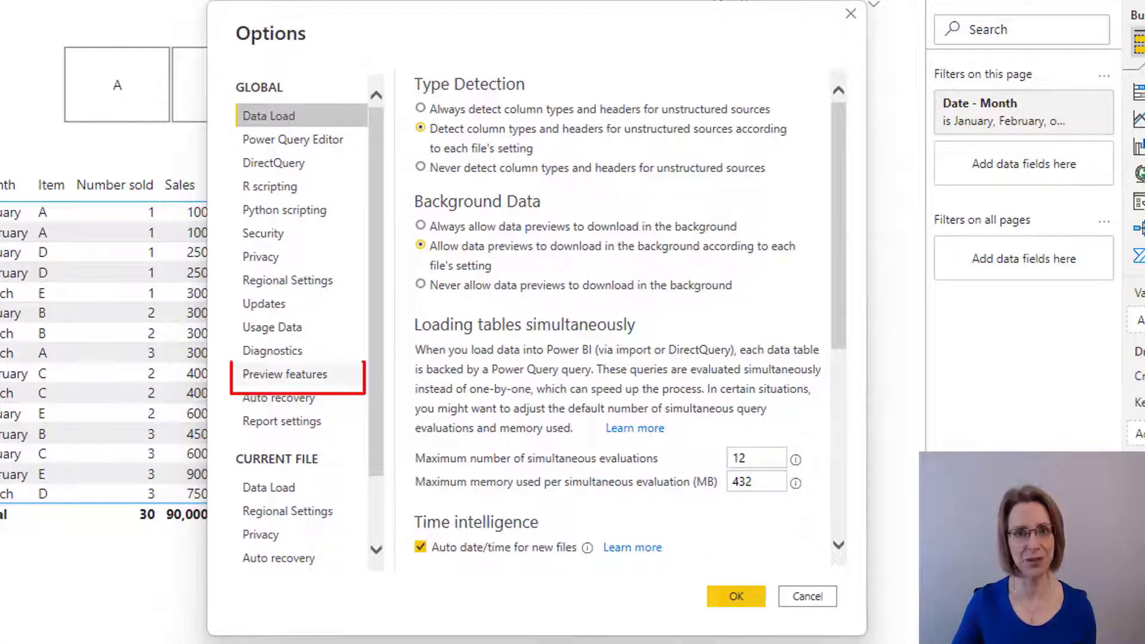
{"action": "left_click", "coordinate": [285, 374]}
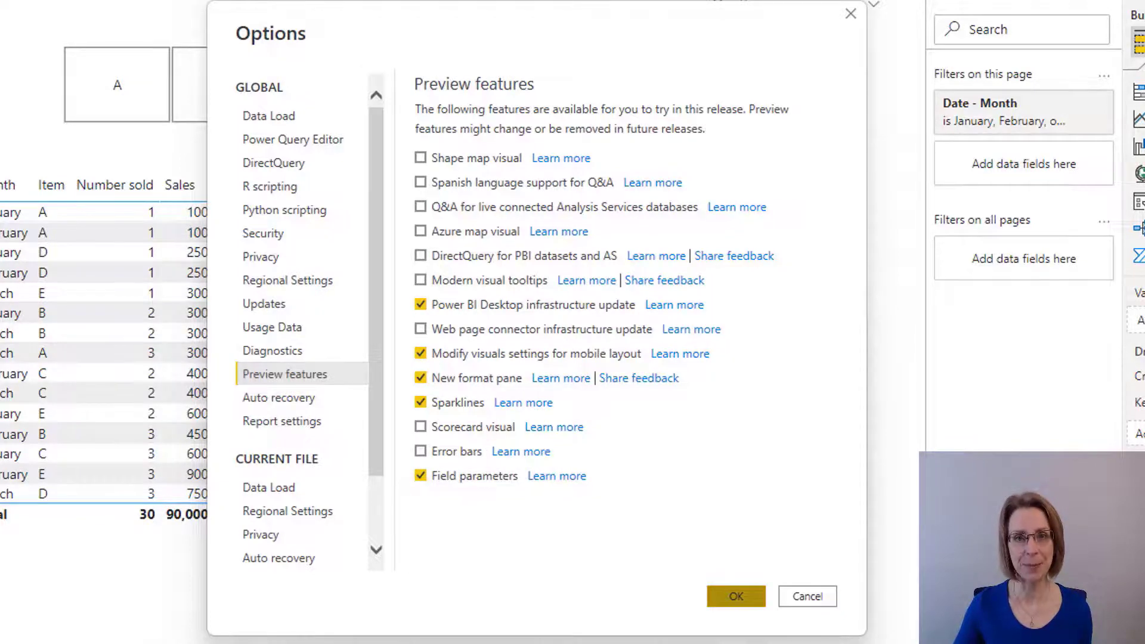
{"action": "left_click", "coordinate": [736, 597]}
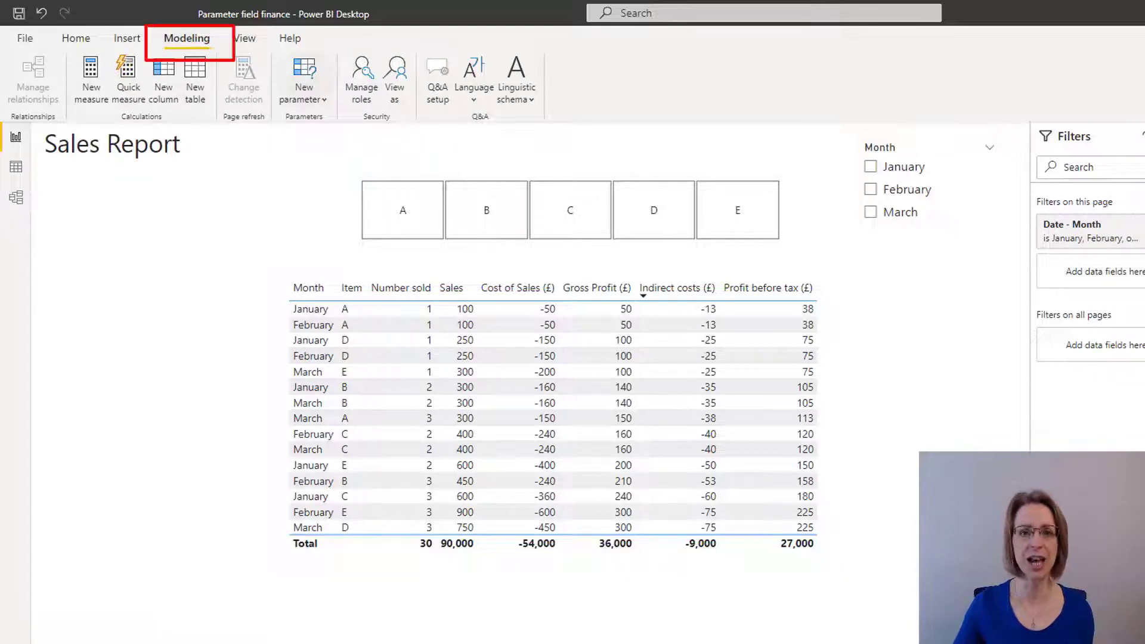
Start a new field parameter and name it "Select column"
{"action": "left_click", "coordinate": [303, 95]}
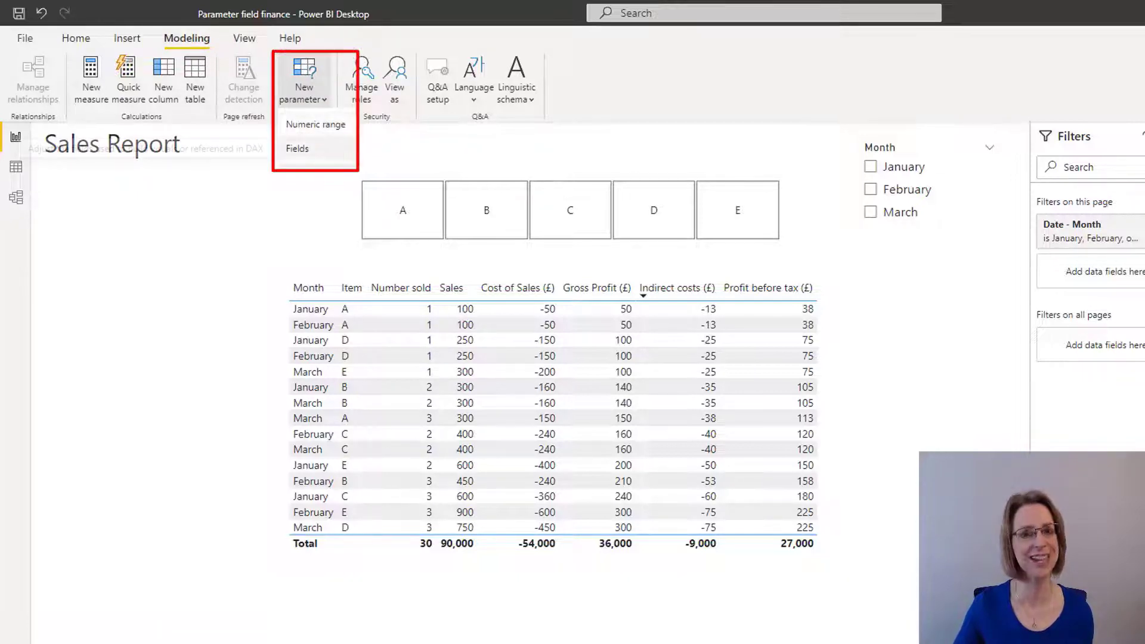
{"action": "left_click", "coordinate": [298, 149]}
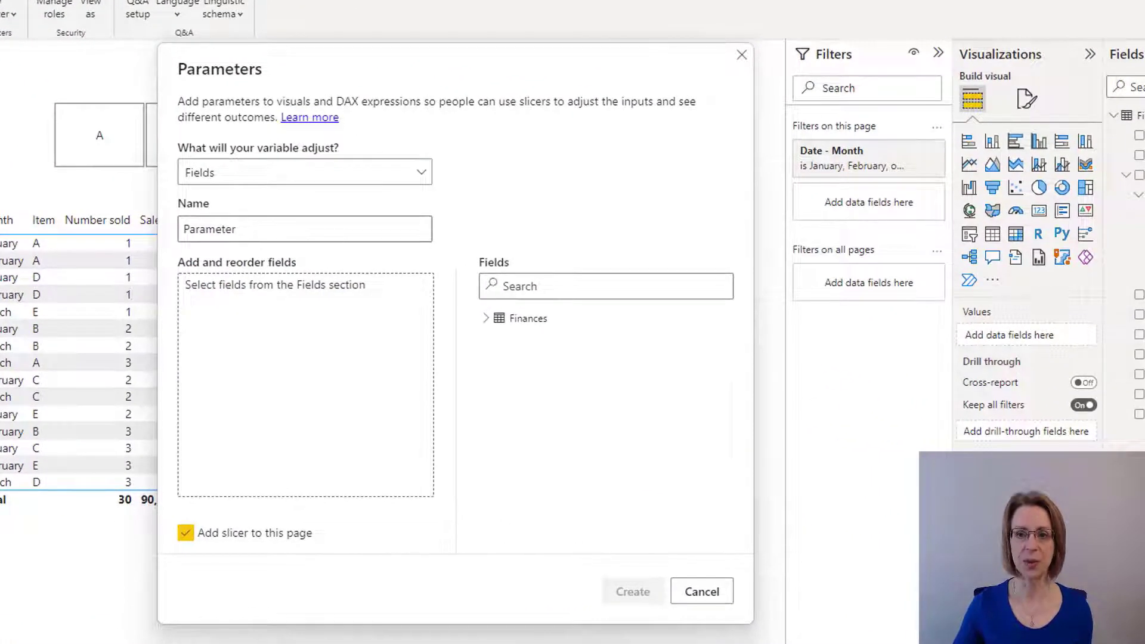
{"action": "left_click_drag", "start_coordinate": [239, 229], "coordinate": [181, 229]}
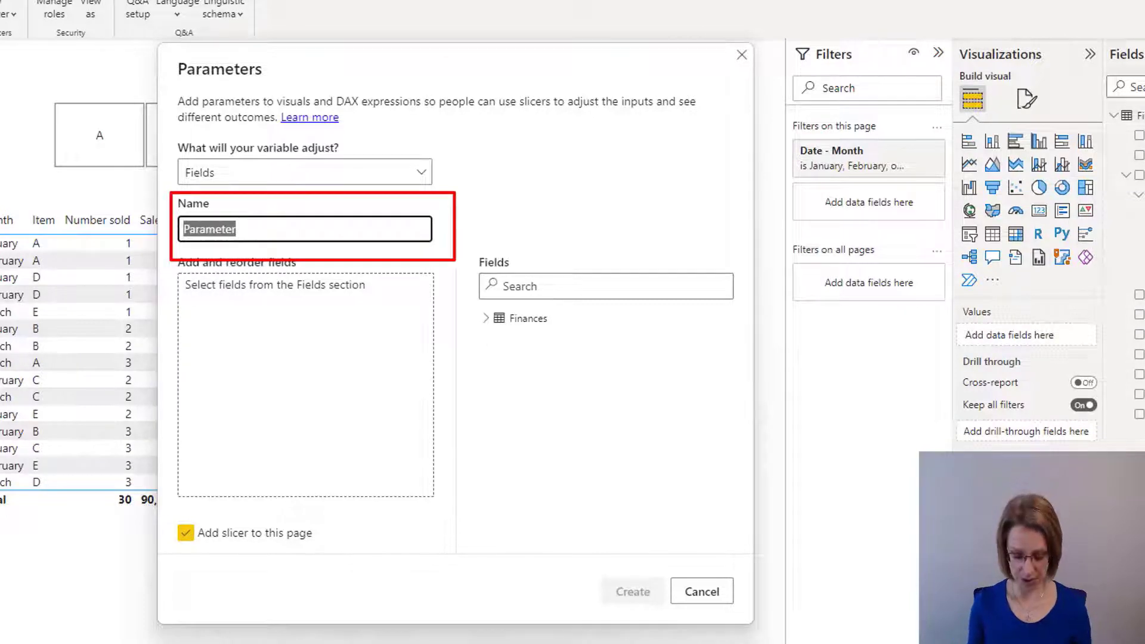
{"action": "type", "text": "Select colum"}
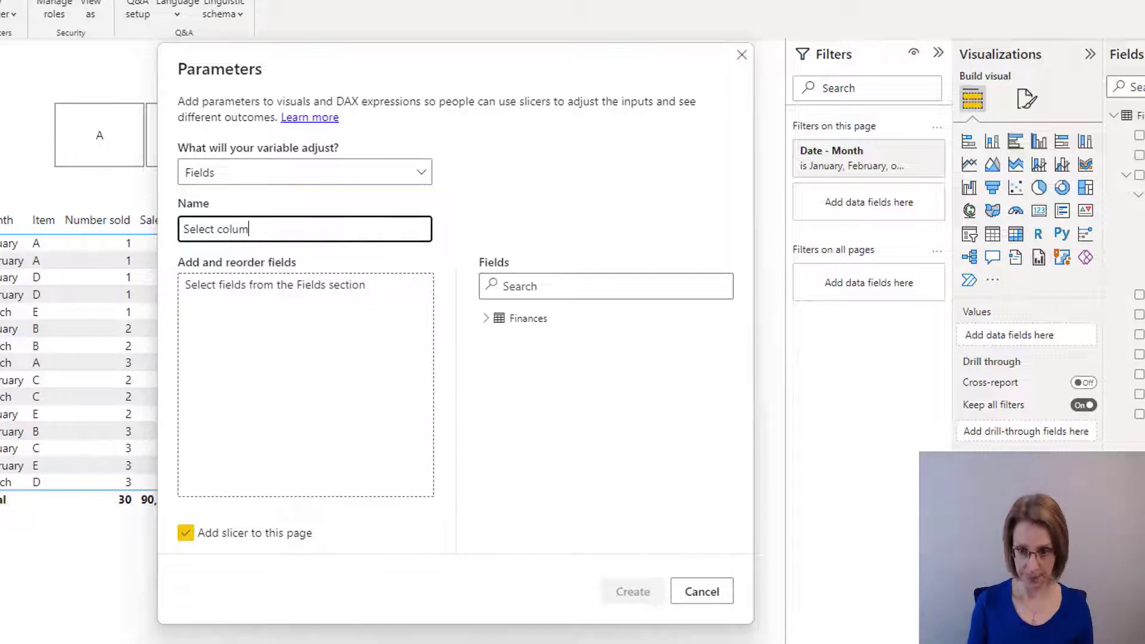
{"action": "type", "text": "n"}
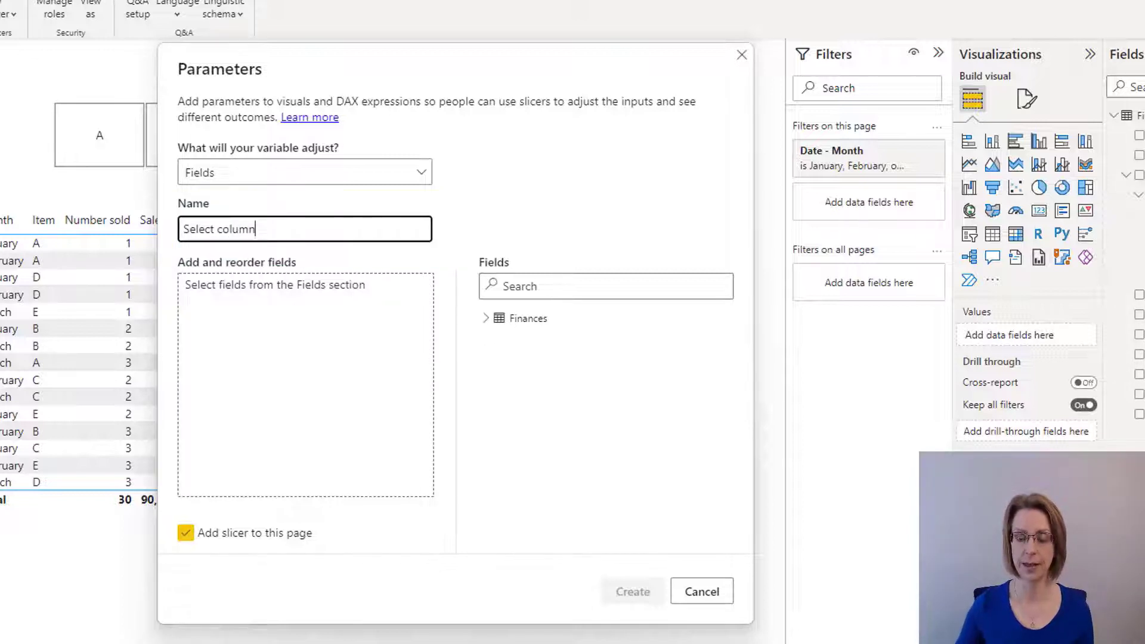
{"action": "key", "text": "Tab"}
Add Month from the Date hierarchy and Item from the Finances table to the parameter's fields
{"action": "left_click_drag", "start_coordinate": [453, 57], "coordinate": [890, 15]}
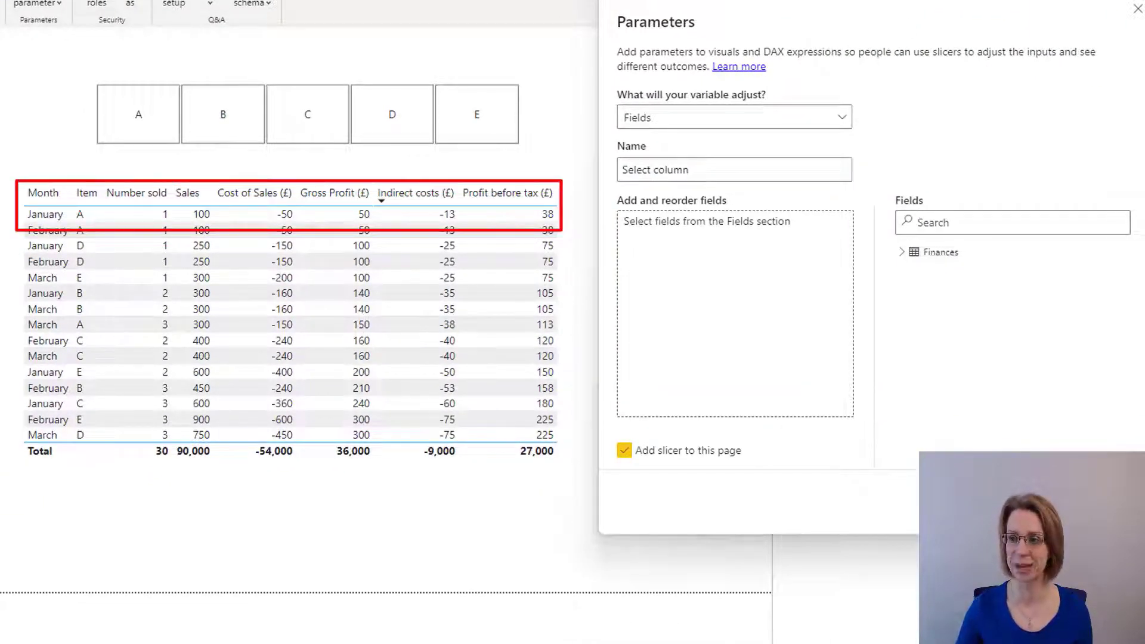
{"action": "left_click", "coordinate": [902, 252]}
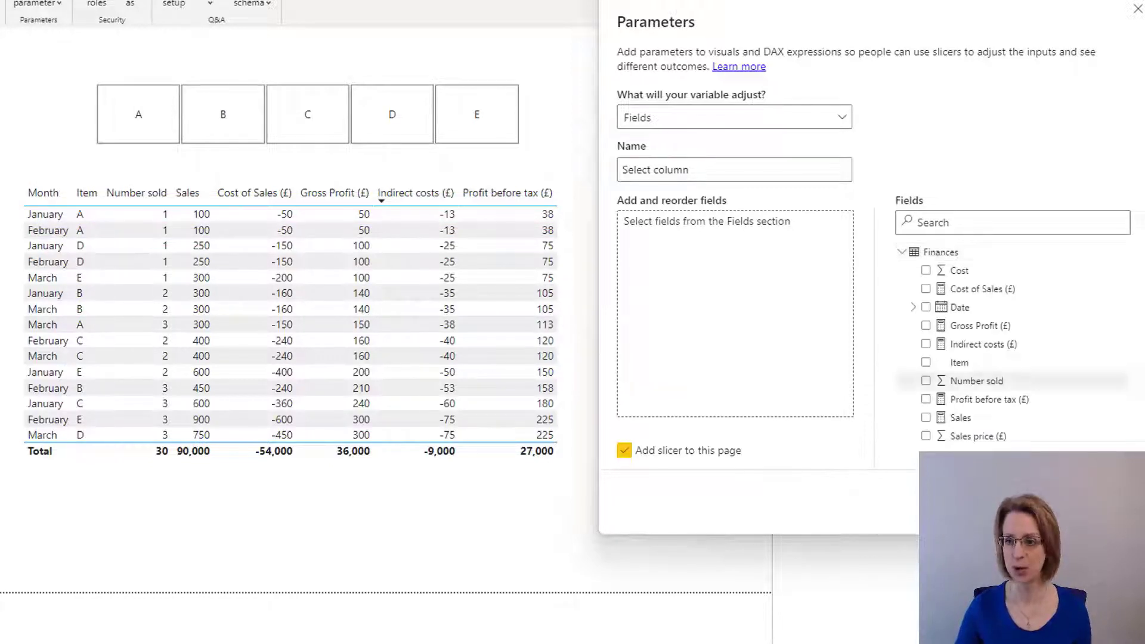
{"action": "left_click", "coordinate": [913, 307]}
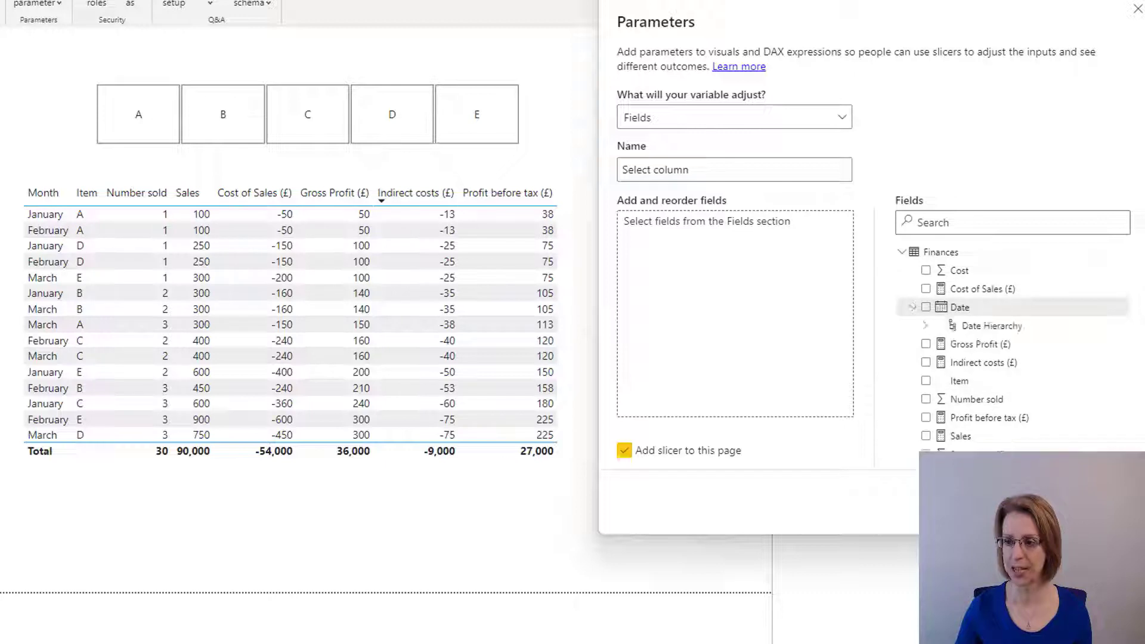
{"action": "left_click", "coordinate": [925, 325]}
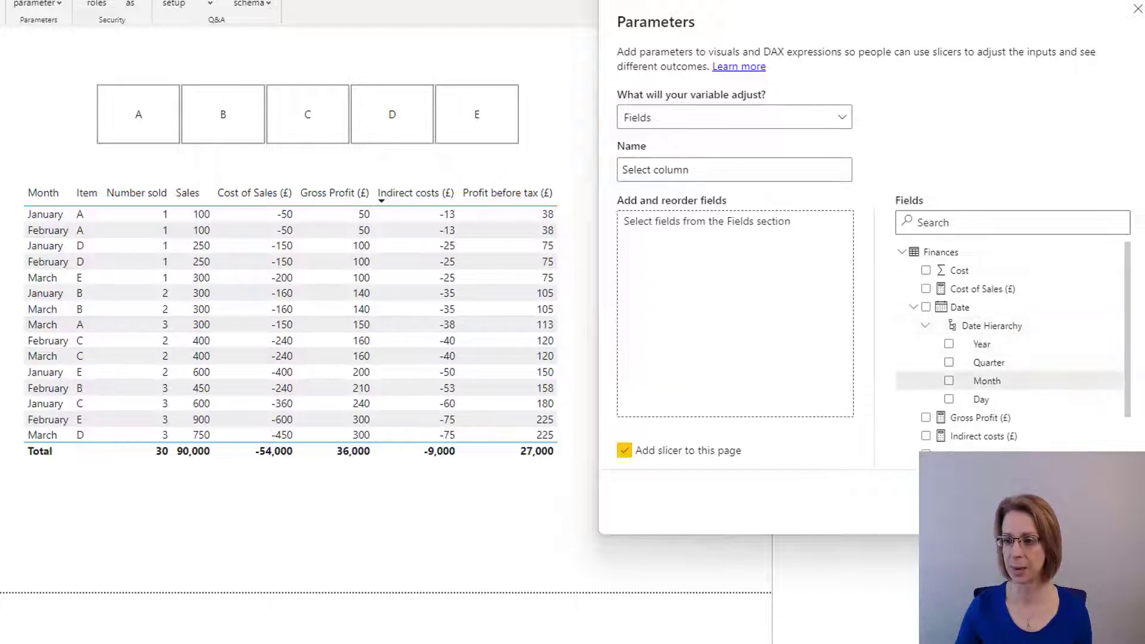
{"action": "left_click_drag", "start_coordinate": [987, 381], "coordinate": [731, 256]}
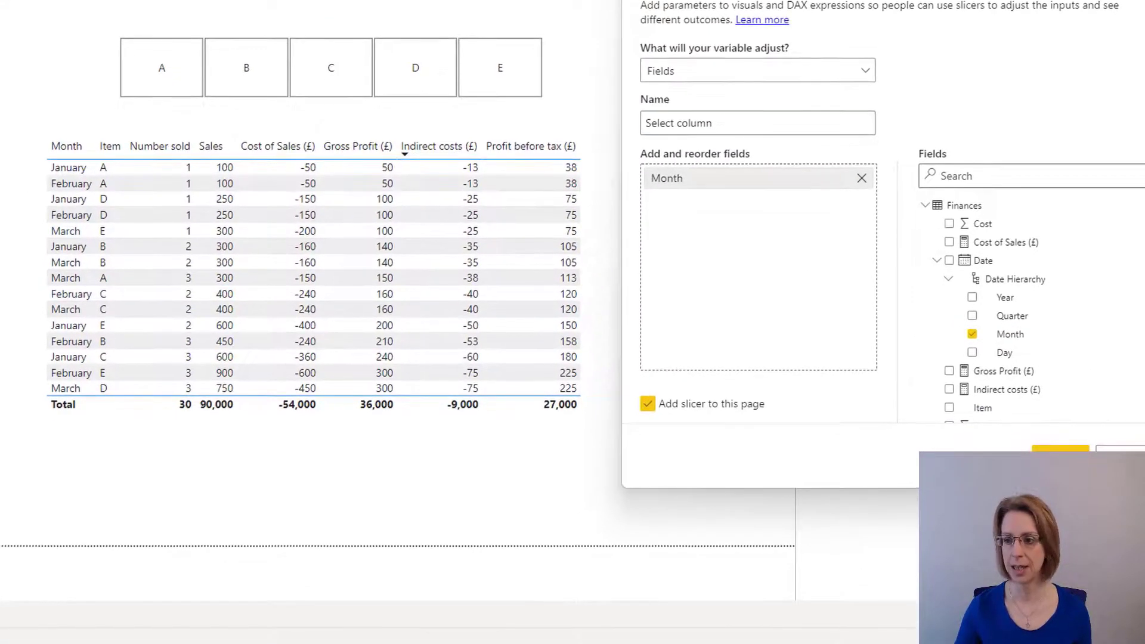
{"action": "left_click_drag", "start_coordinate": [982, 408], "coordinate": [760, 238]}
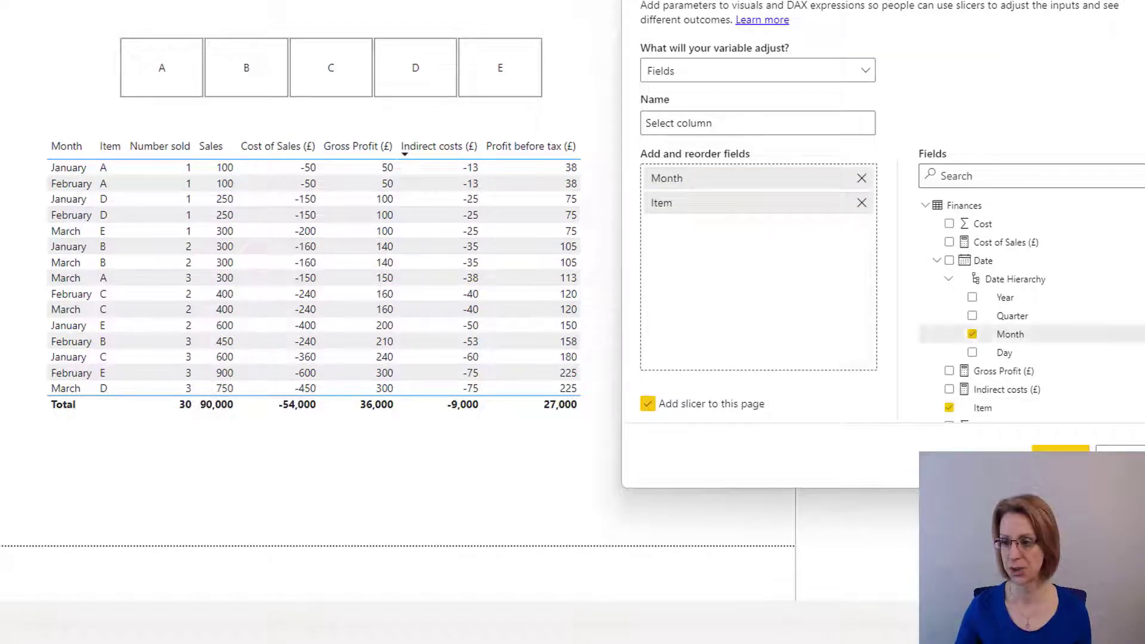
Add Number sold, Sales, Cost of Sales (£), Gross Profit (£), Indirect costs (£) and Profit before tax (£), and create the parameter with its slicer
{"action": "left_click", "coordinate": [937, 260]}
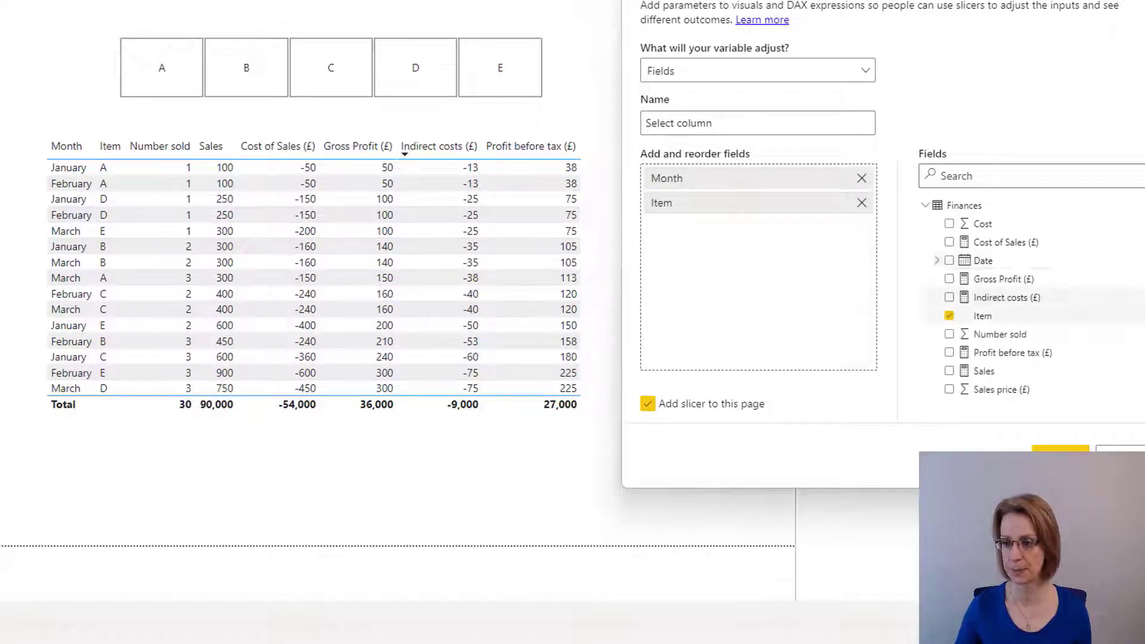
{"action": "left_click_drag", "start_coordinate": [1000, 334], "coordinate": [778, 254]}
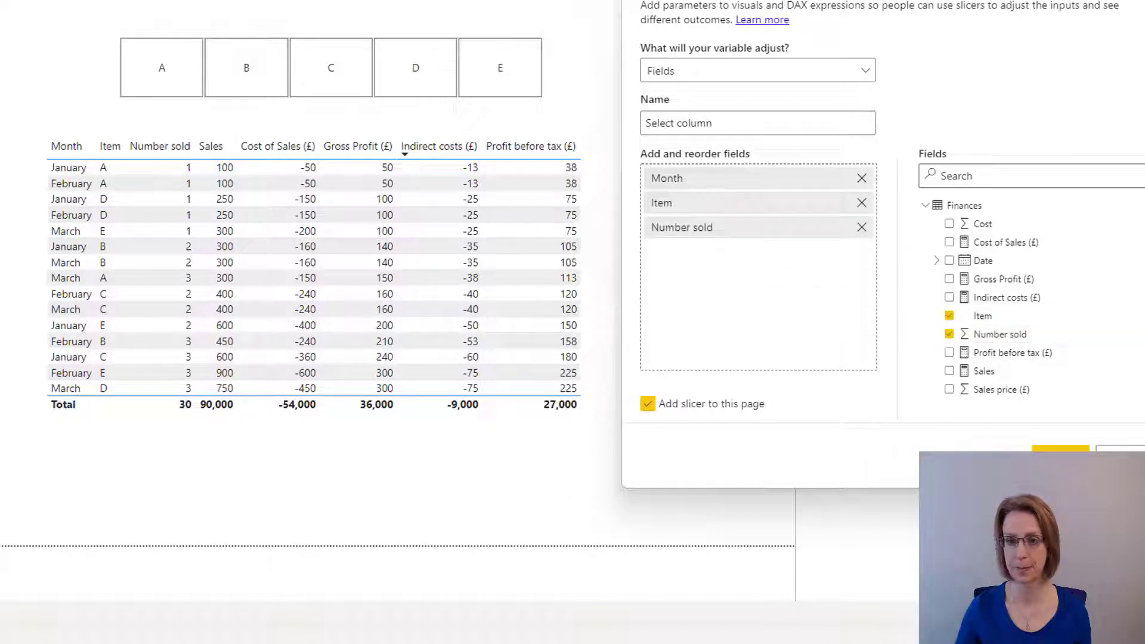
{"action": "left_click_drag", "start_coordinate": [984, 370], "coordinate": [775, 265]}
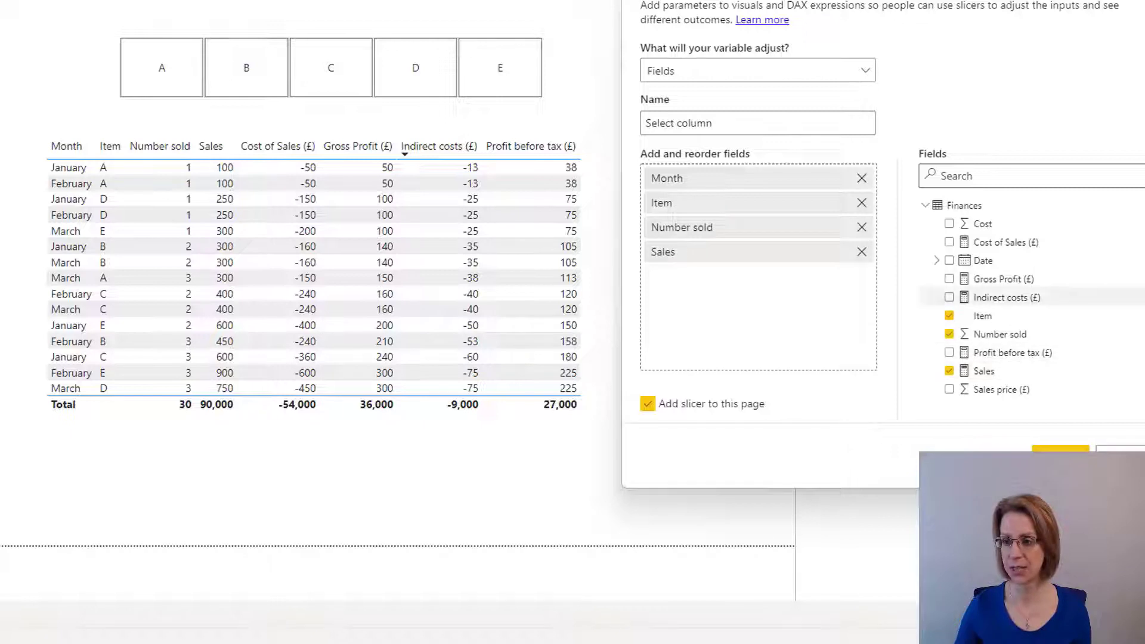
{"action": "left_click_drag", "start_coordinate": [1004, 242], "coordinate": [775, 281]}
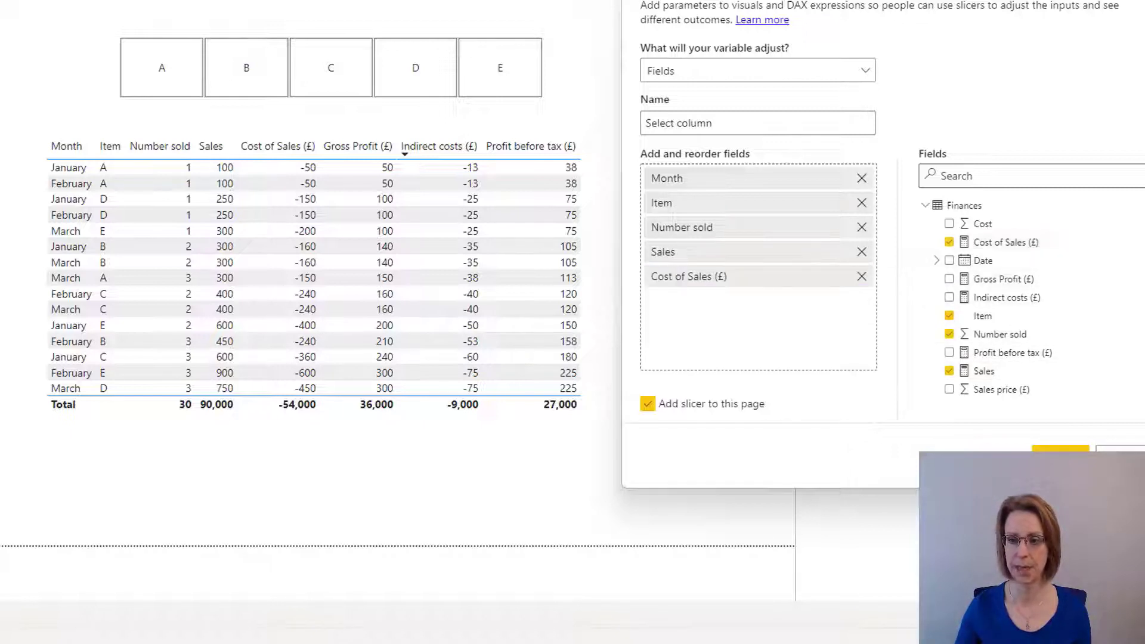
{"action": "left_click_drag", "start_coordinate": [996, 278], "coordinate": [769, 300]}
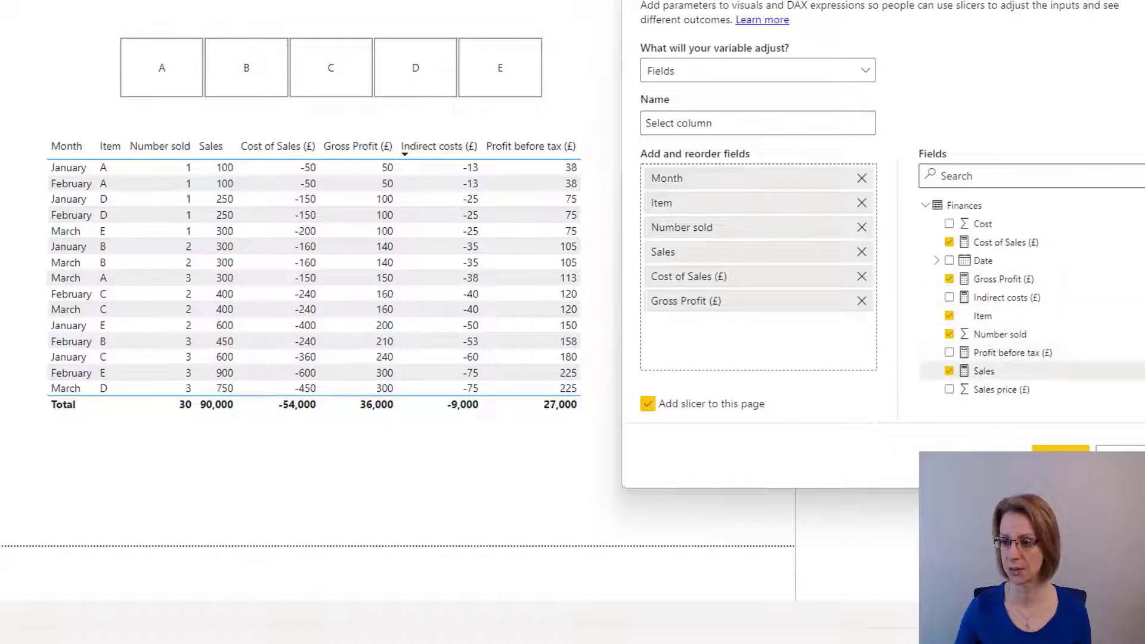
{"action": "left_click_drag", "start_coordinate": [1002, 297], "coordinate": [772, 325]}
{"action": "left_click_drag", "start_coordinate": [1008, 353], "coordinate": [805, 354]}
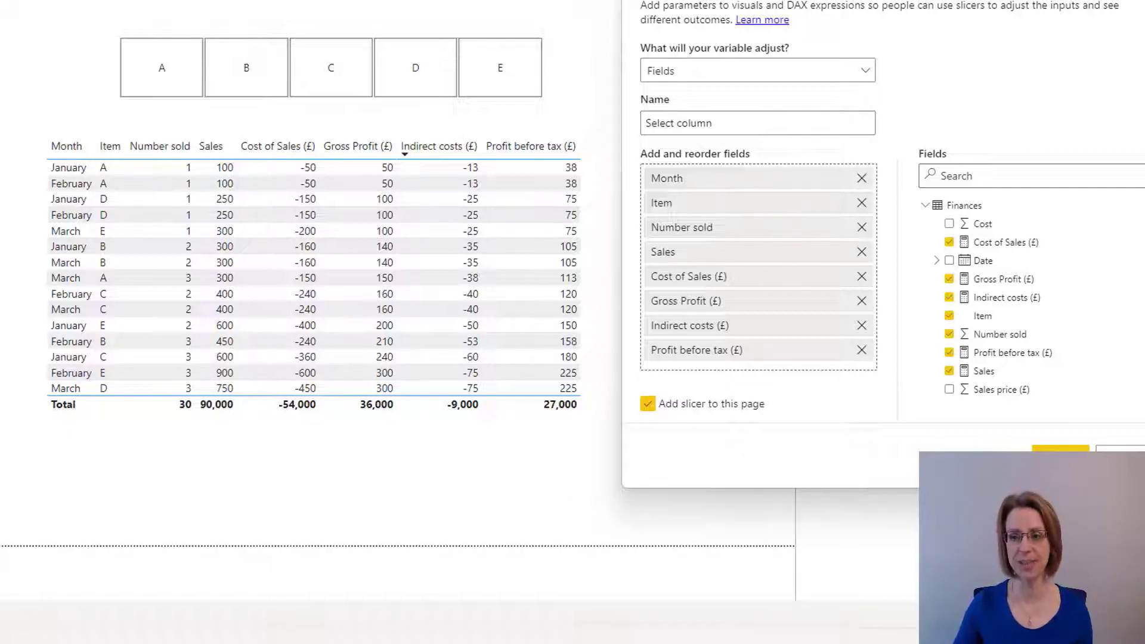
{"action": "left_click_drag", "start_coordinate": [691, 350], "coordinate": [689, 316]}
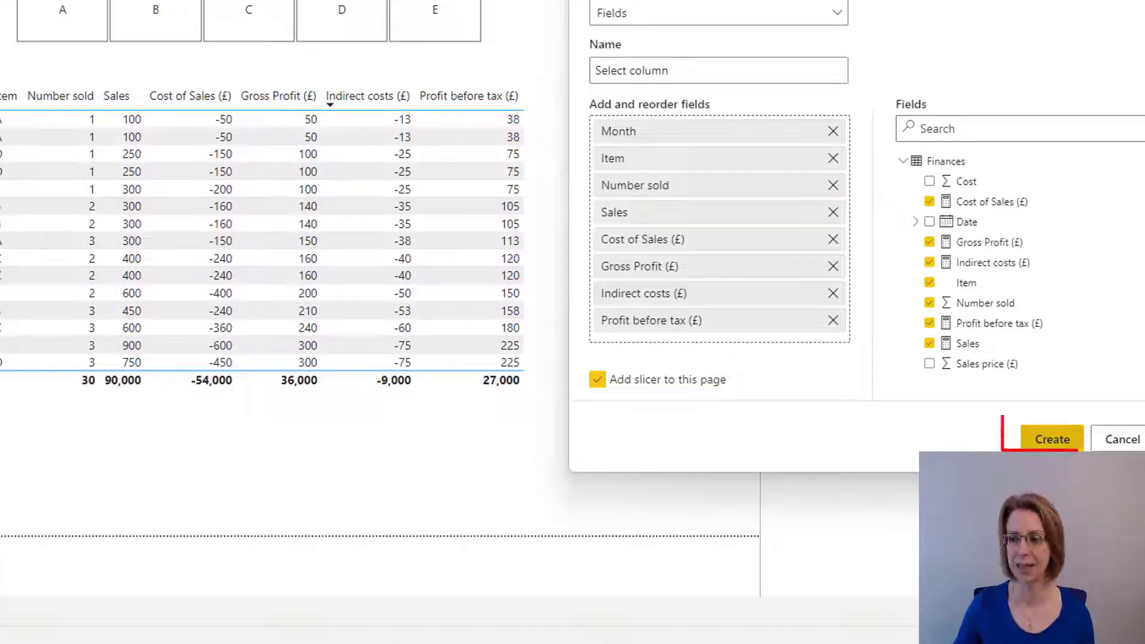
{"action": "left_click", "coordinate": [1052, 438]}
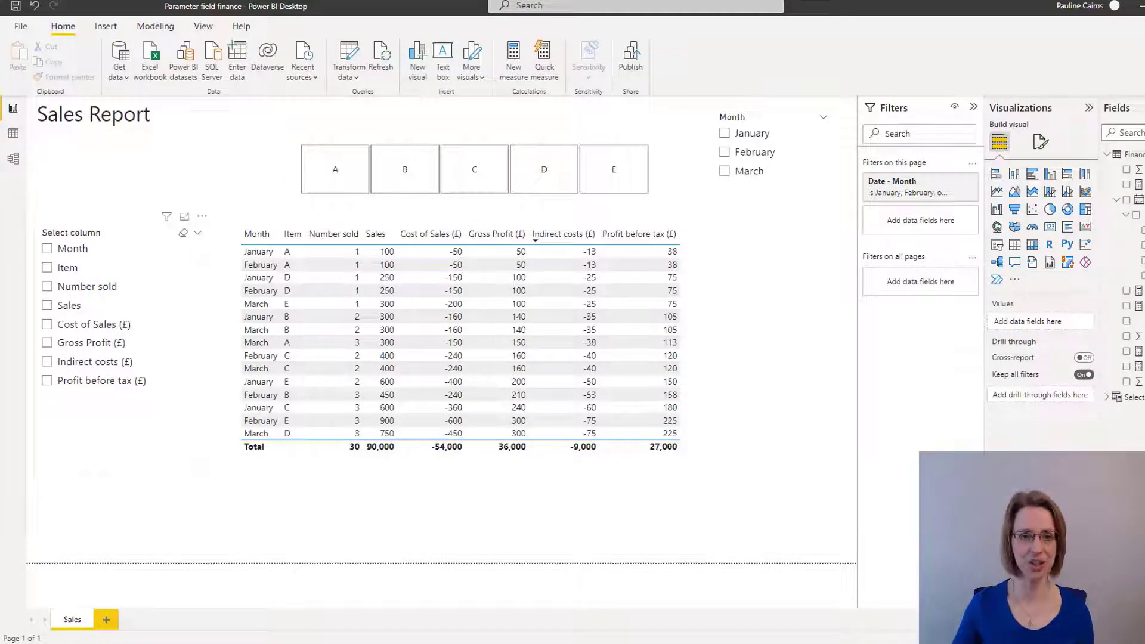
In the Select column slicer's selection settings, turn on the "Select all" option and turn off Multi-select with CTRL
{"action": "left_click", "coordinate": [133, 426]}
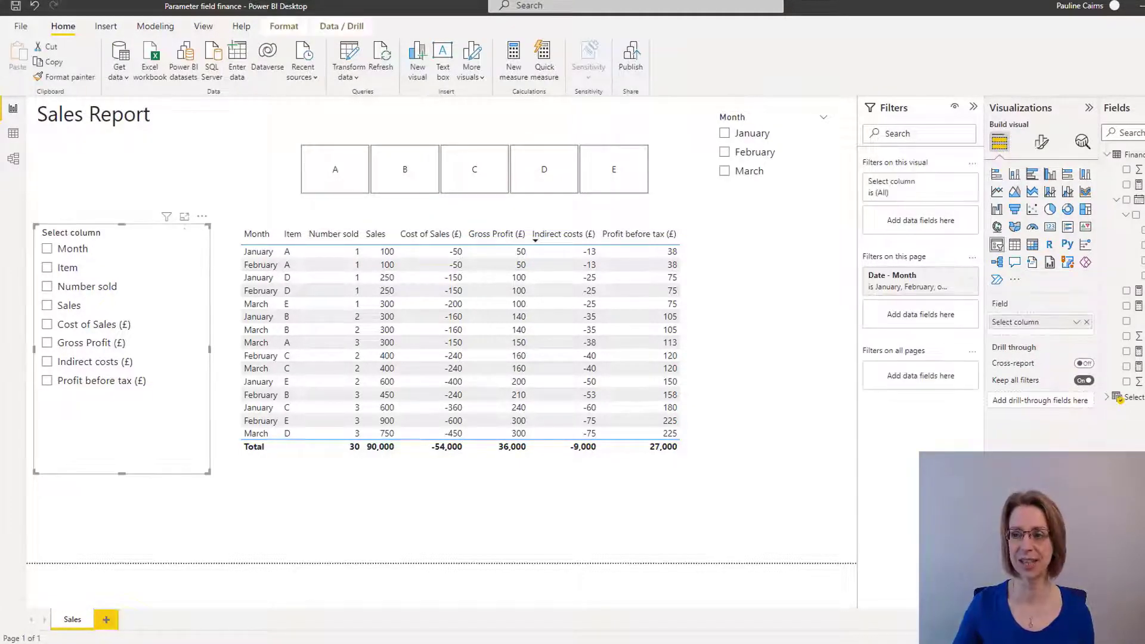
{"action": "left_click", "coordinate": [1041, 142]}
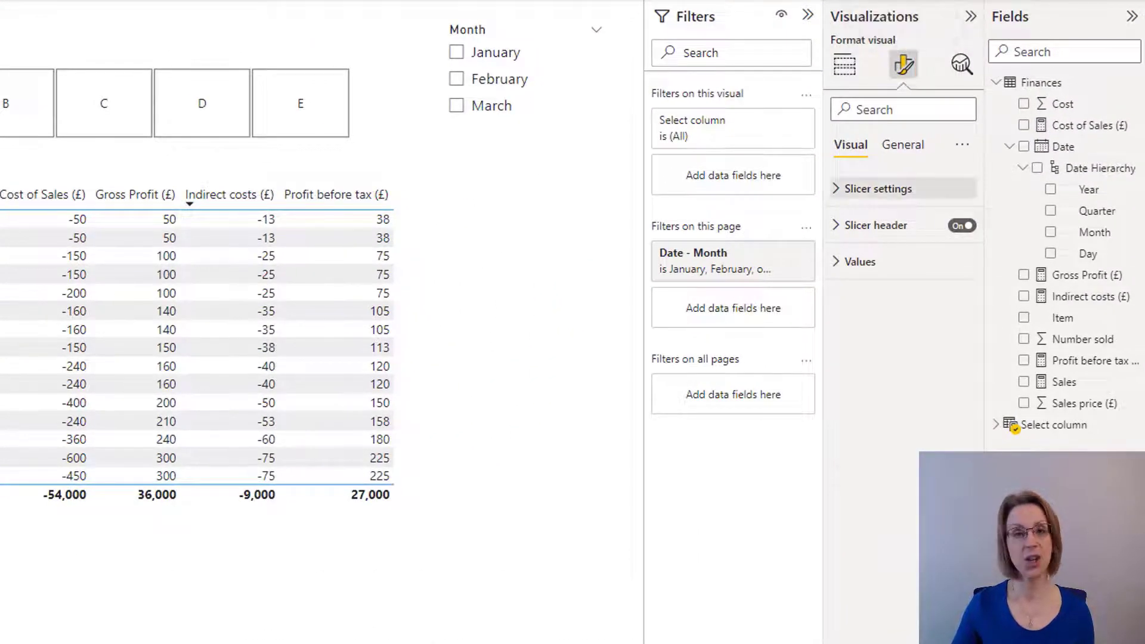
{"action": "left_click", "coordinate": [878, 189]}
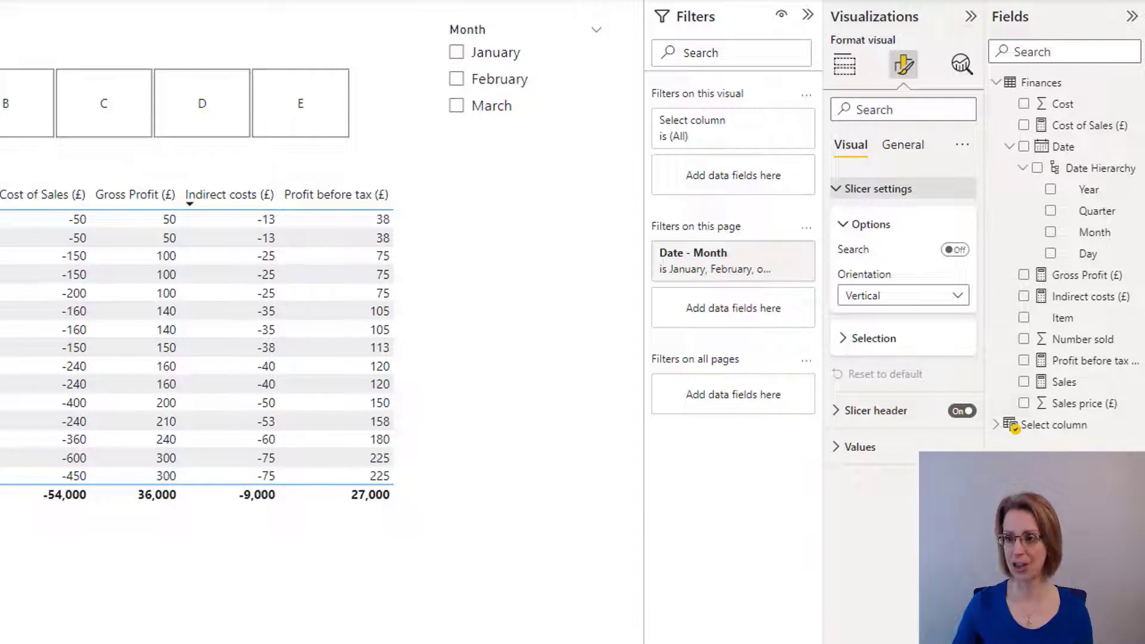
{"action": "left_click", "coordinate": [873, 338]}
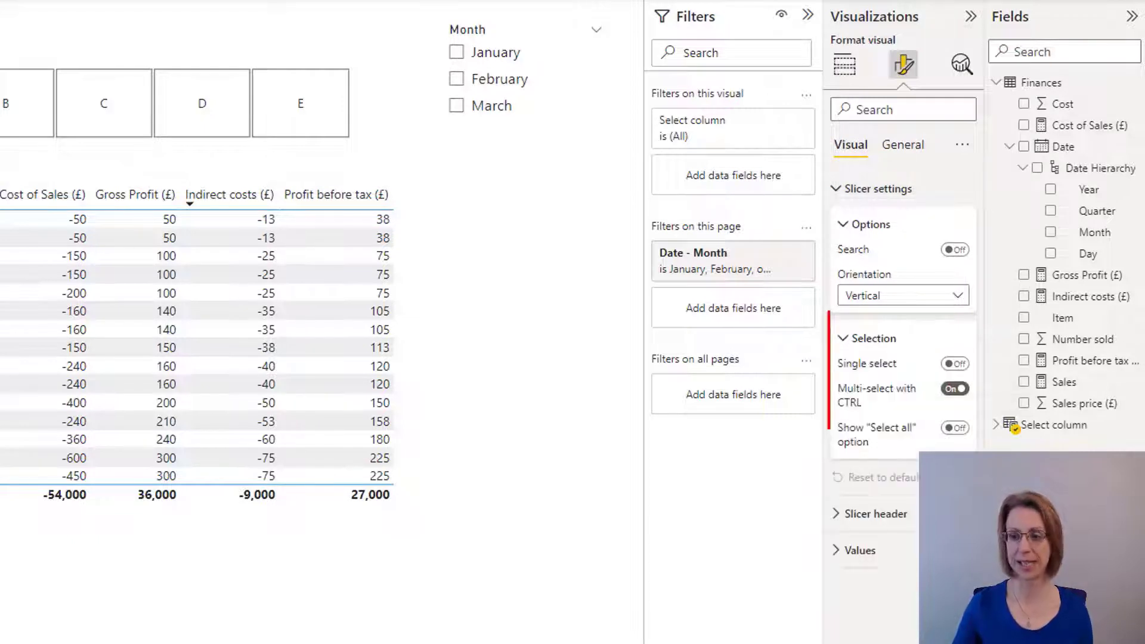
{"action": "mouse_move", "coordinate": [877, 427]}
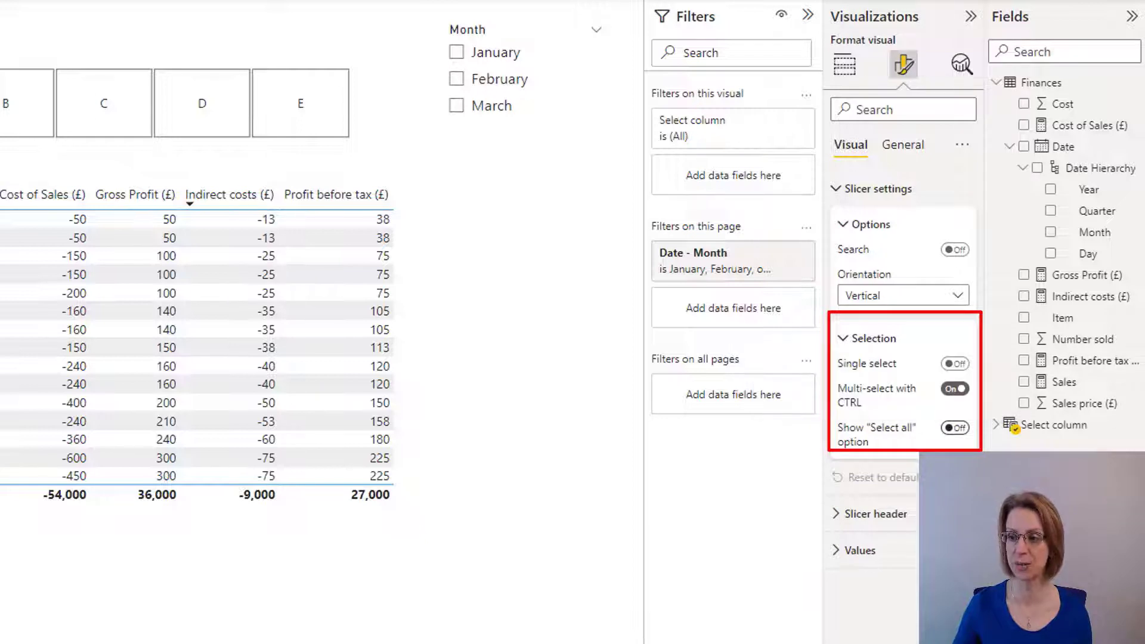
{"action": "left_click", "coordinate": [955, 428]}
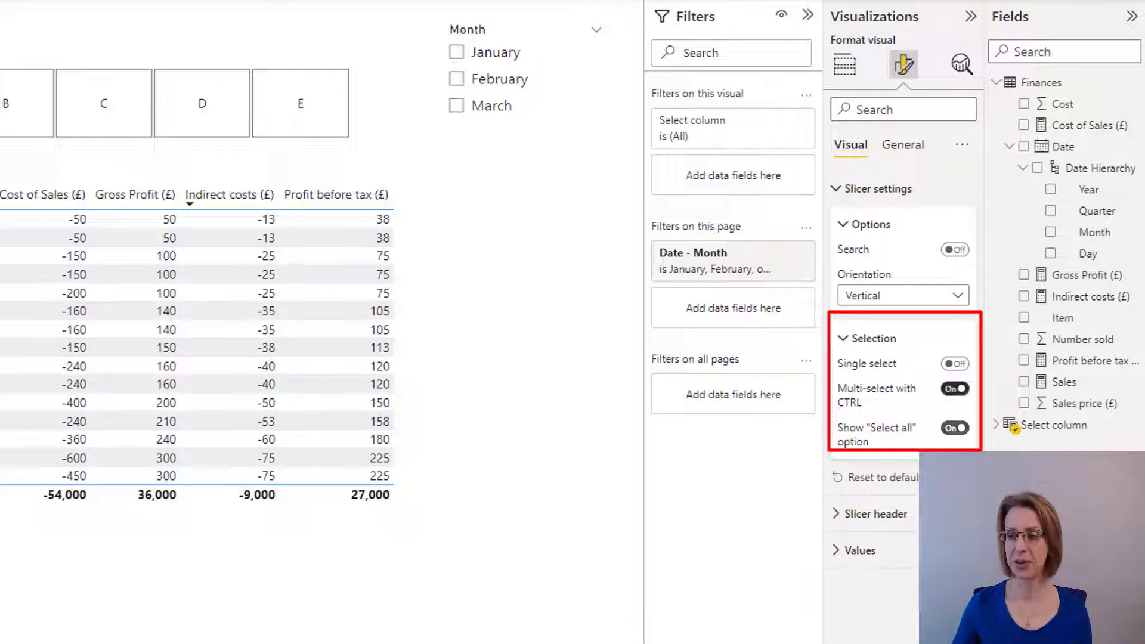
{"action": "left_click", "coordinate": [954, 388]}
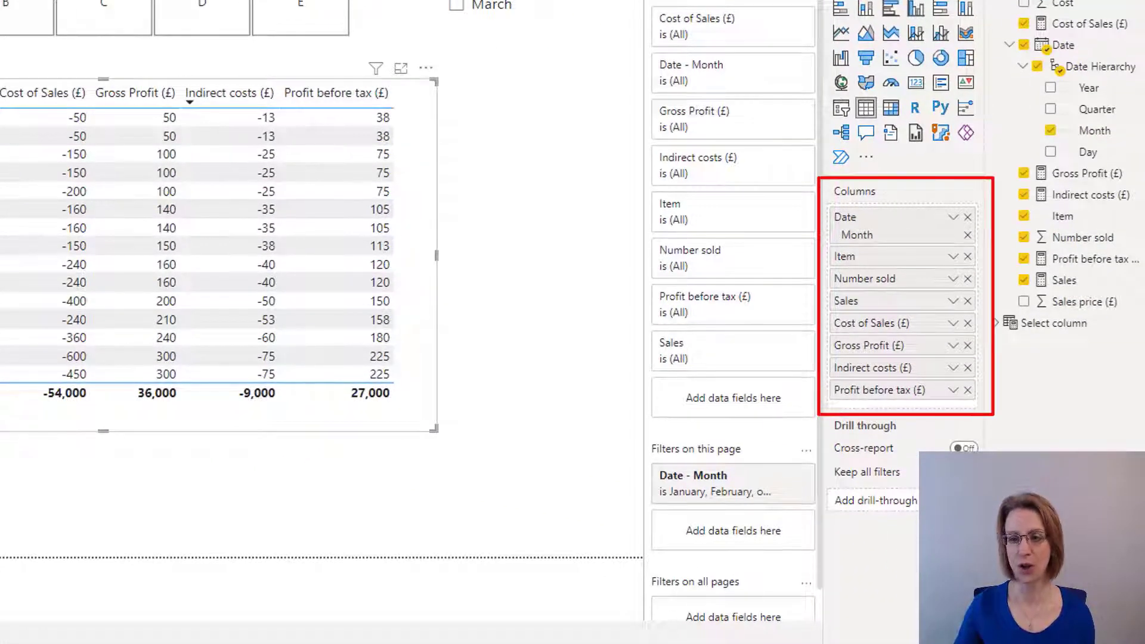
Remove all the existing column fields from the sales table, from Profit before tax (£) back to the Date Month
{"action": "left_click", "coordinate": [968, 390]}
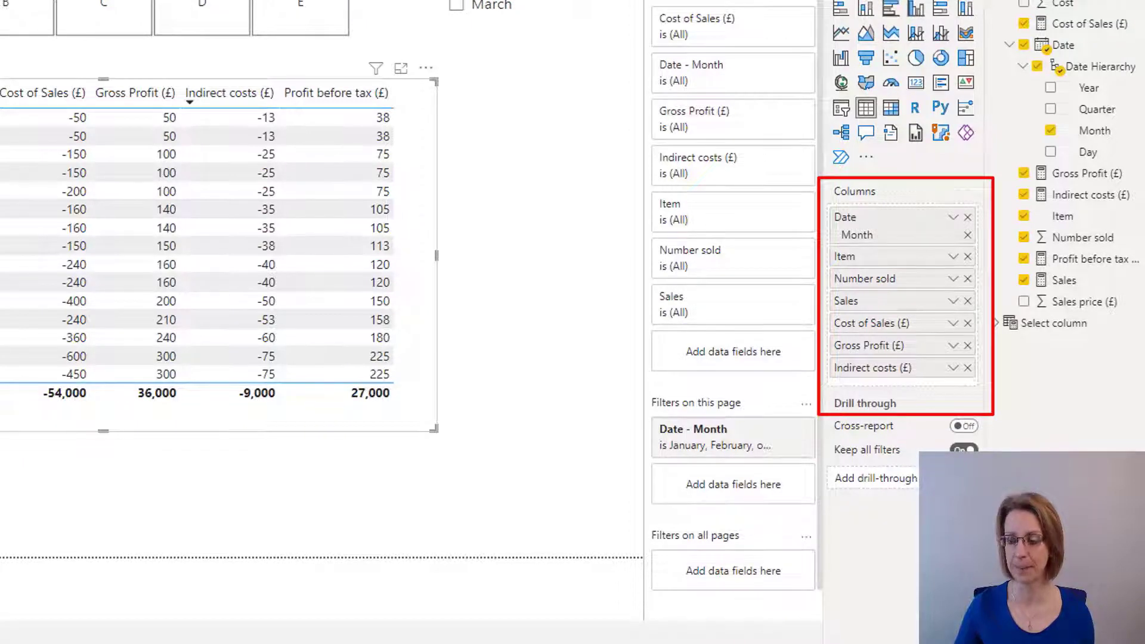
{"action": "left_click", "coordinate": [967, 368]}
{"action": "left_click", "coordinate": [967, 345]}
{"action": "left_click", "coordinate": [968, 324]}
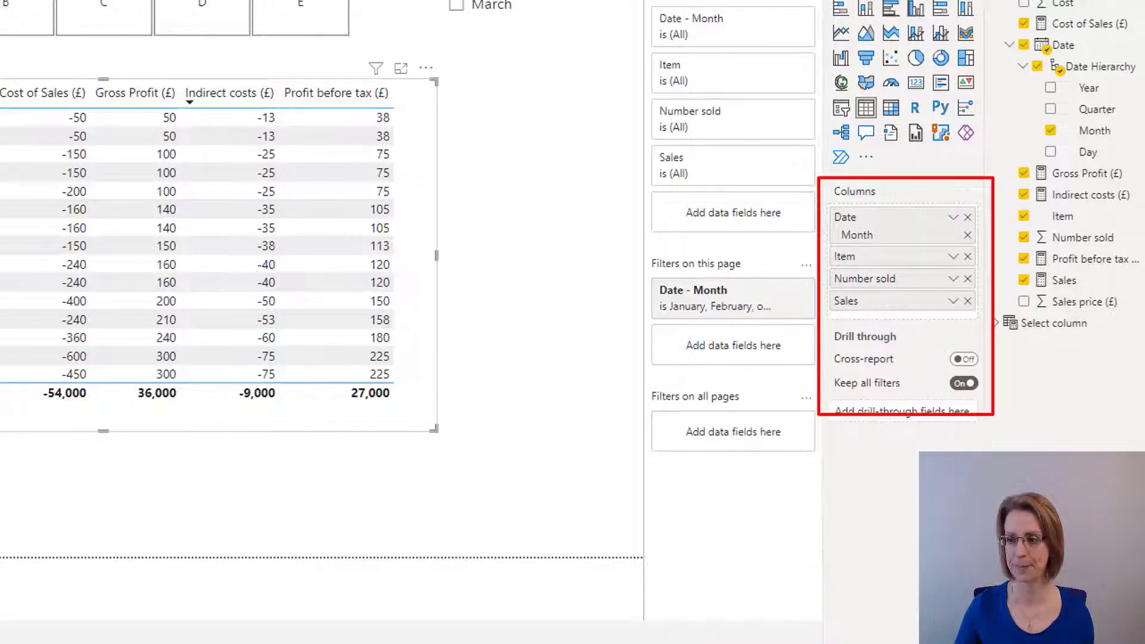
{"action": "left_click", "coordinate": [967, 301]}
{"action": "left_click", "coordinate": [968, 278]}
{"action": "left_click", "coordinate": [967, 256]}
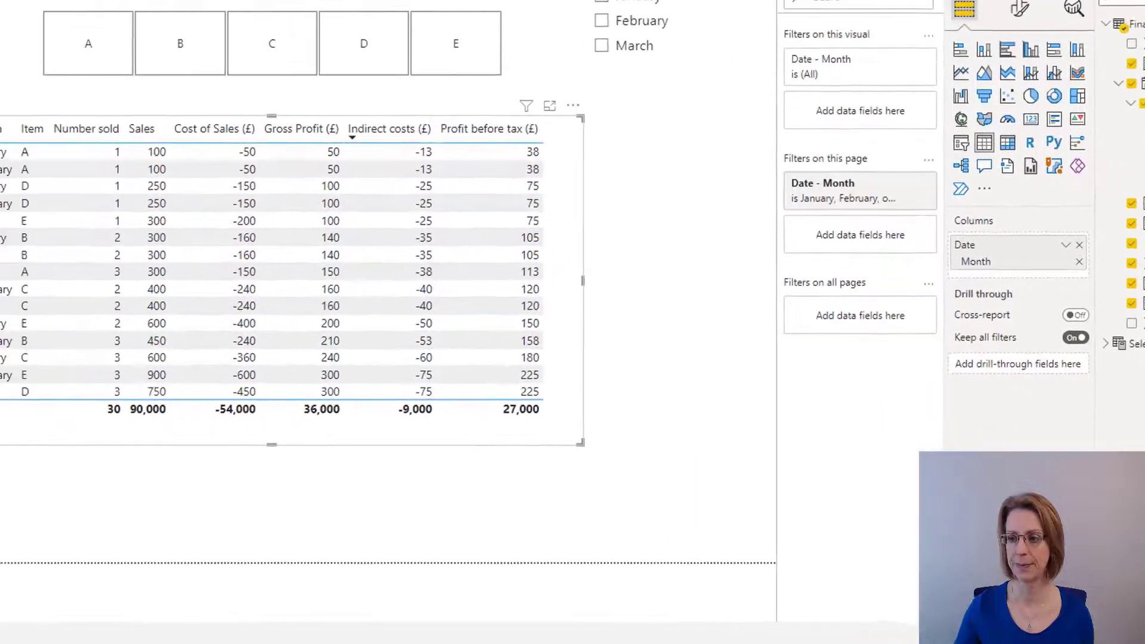
{"action": "left_click", "coordinate": [1132, 274]}
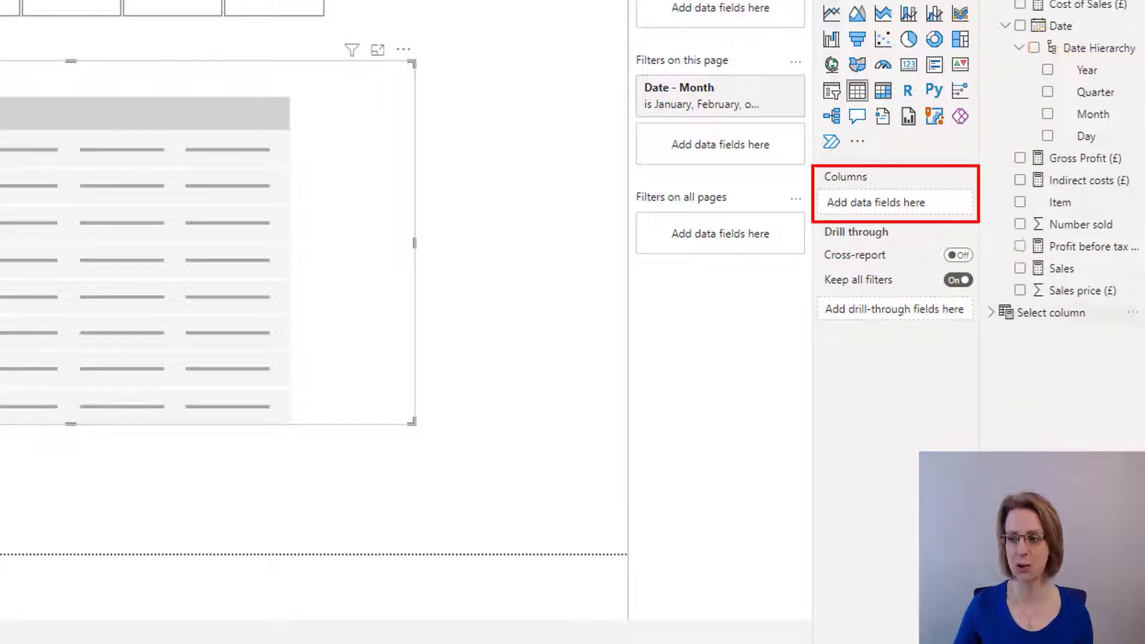
Add the Select column parameter field as the emptied table's columns and deselect the visual
{"action": "left_click", "coordinate": [1050, 313]}
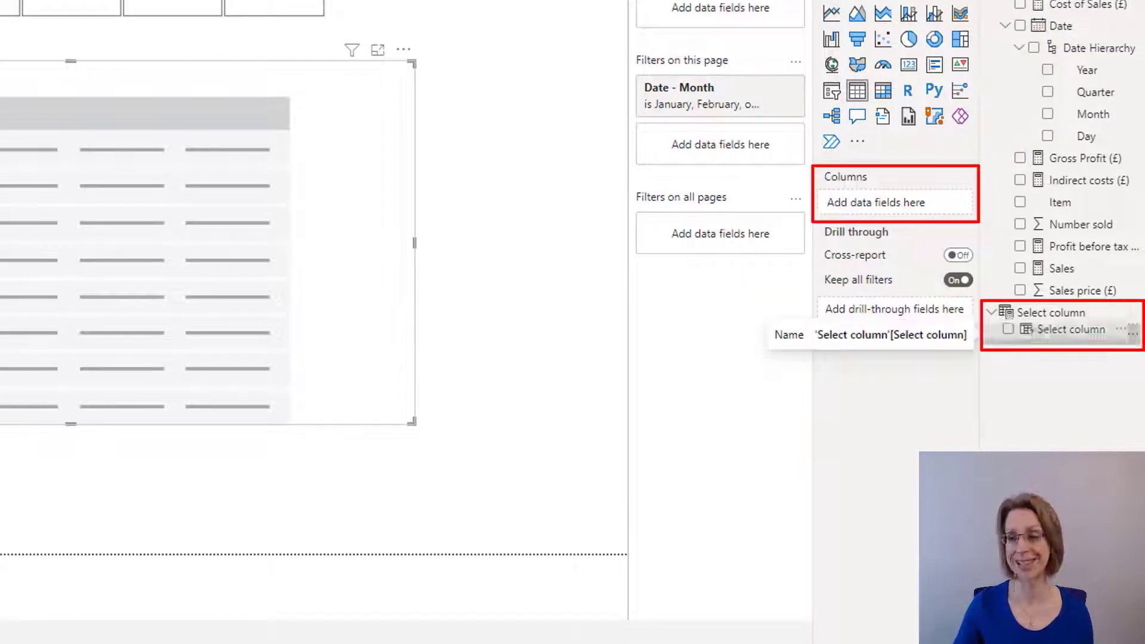
{"action": "left_click_drag", "start_coordinate": [1071, 329], "coordinate": [877, 203]}
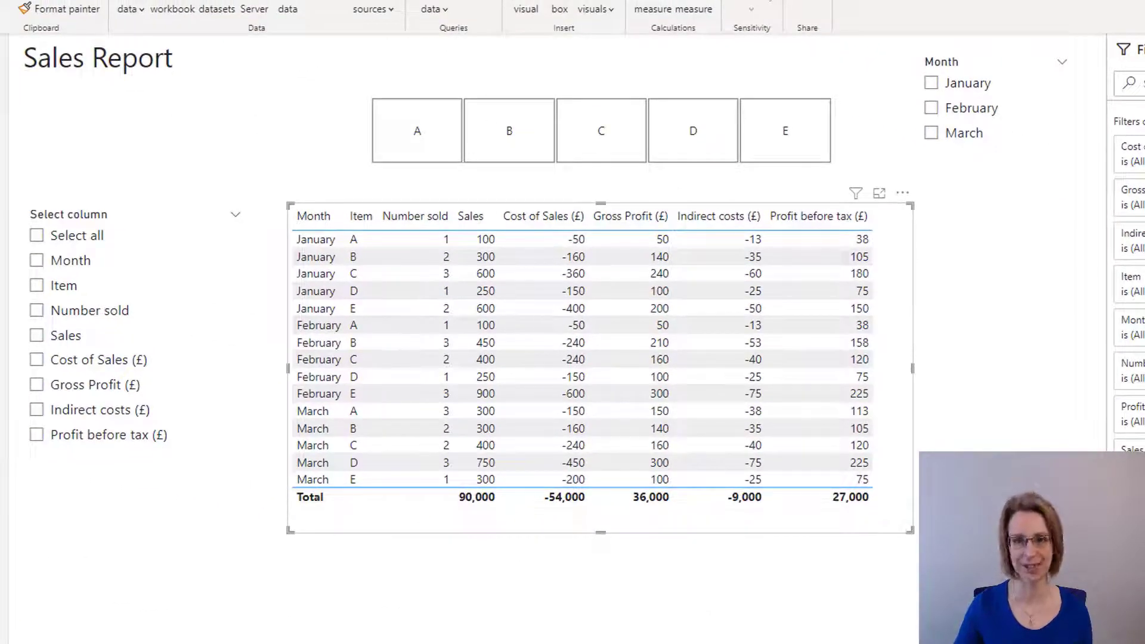
{"action": "key", "text": "Escape"}
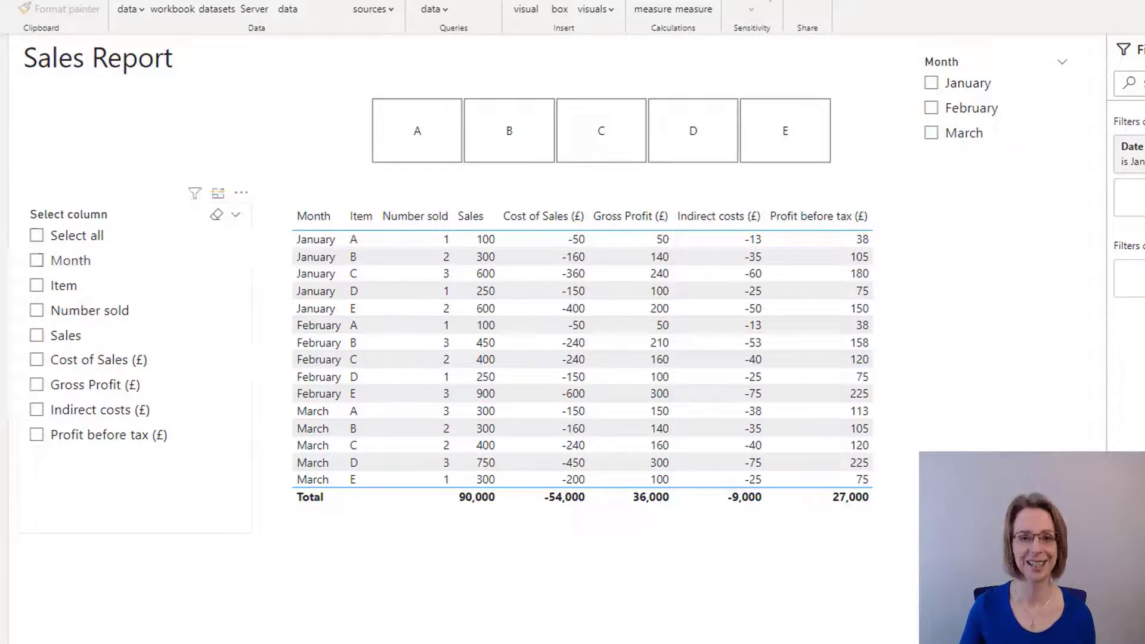
Select all columns in the Select column slicer, then exclude Cost of Sales (£), Gross Profit (£) and Indirect costs (£)
{"action": "left_click", "coordinate": [37, 235]}
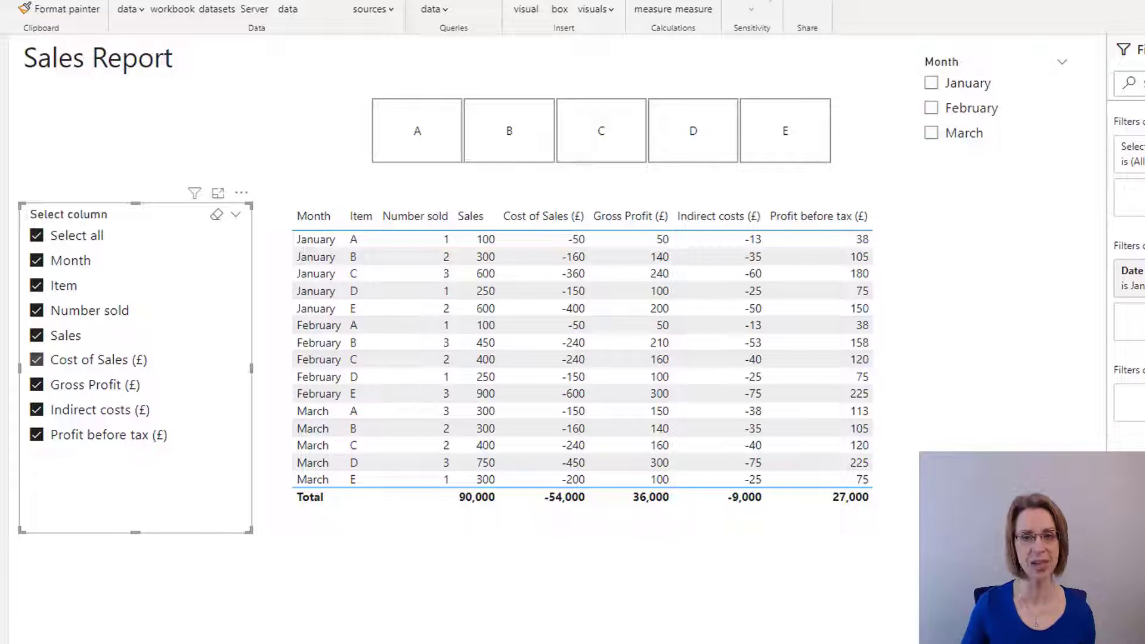
{"action": "left_click", "coordinate": [36, 359]}
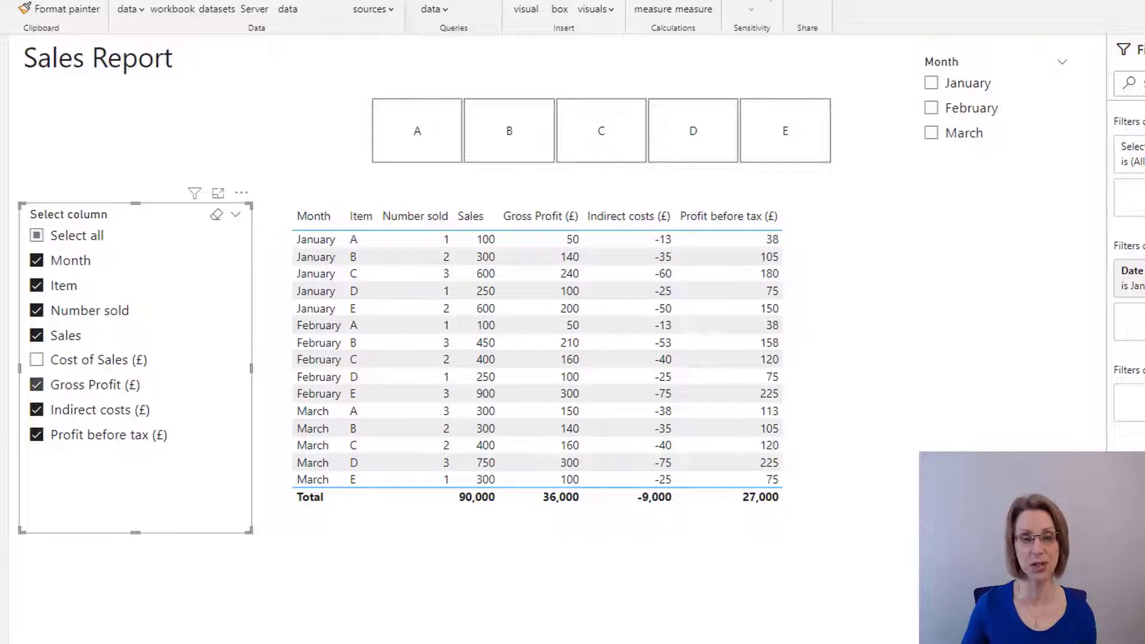
{"action": "left_click", "coordinate": [37, 384]}
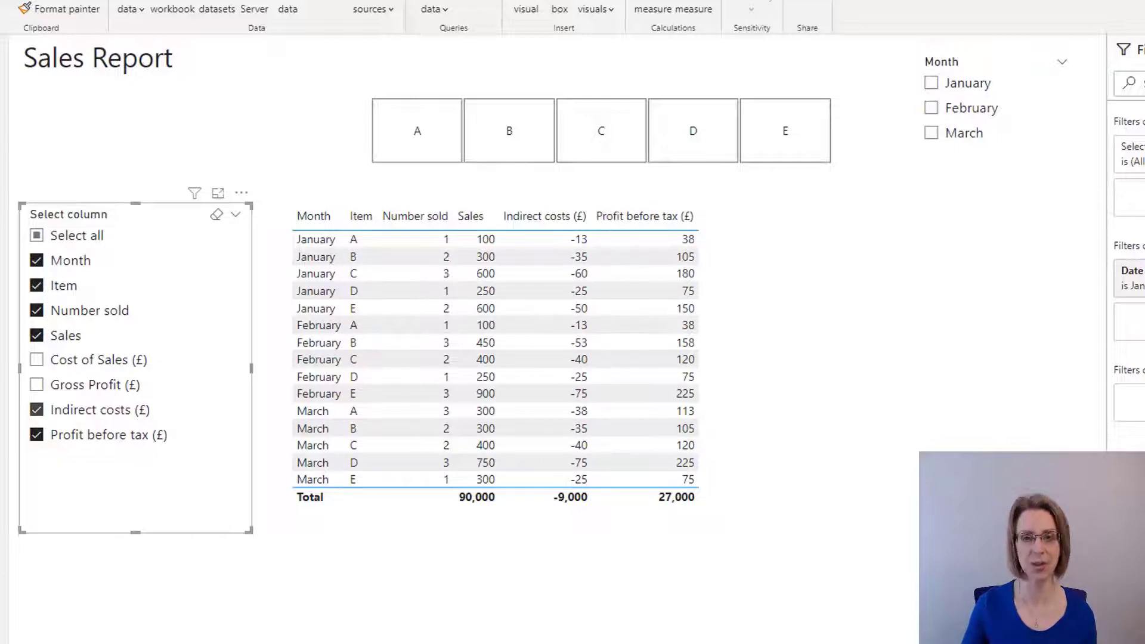
{"action": "left_click", "coordinate": [36, 410]}
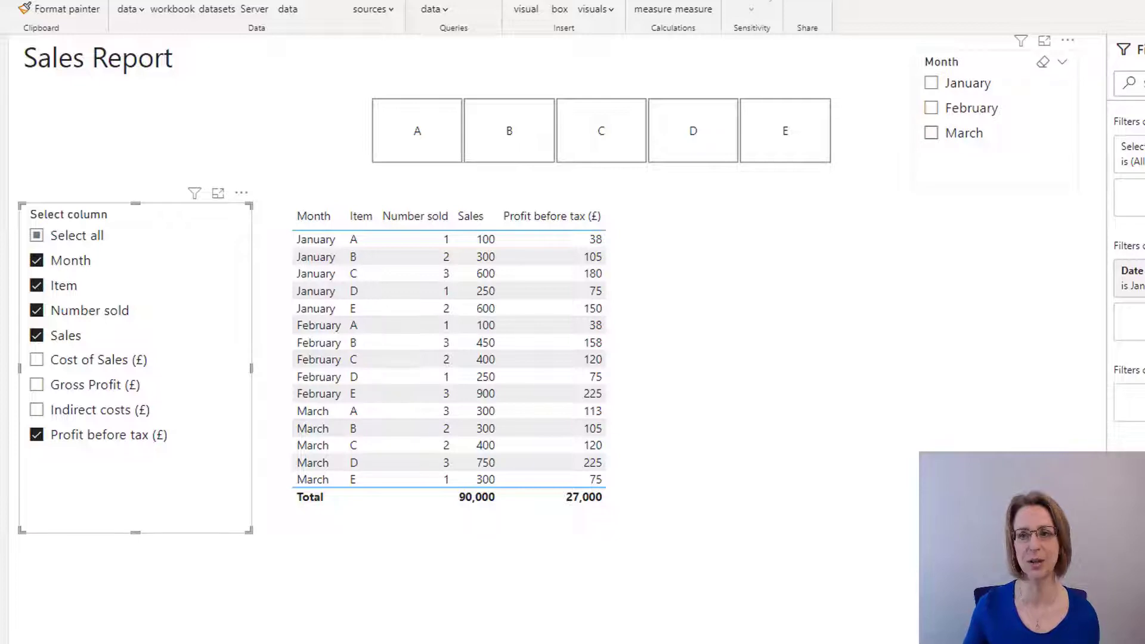
Try filtering the sales table by month March and item E, and clear both filters again
{"action": "left_click", "coordinate": [932, 133]}
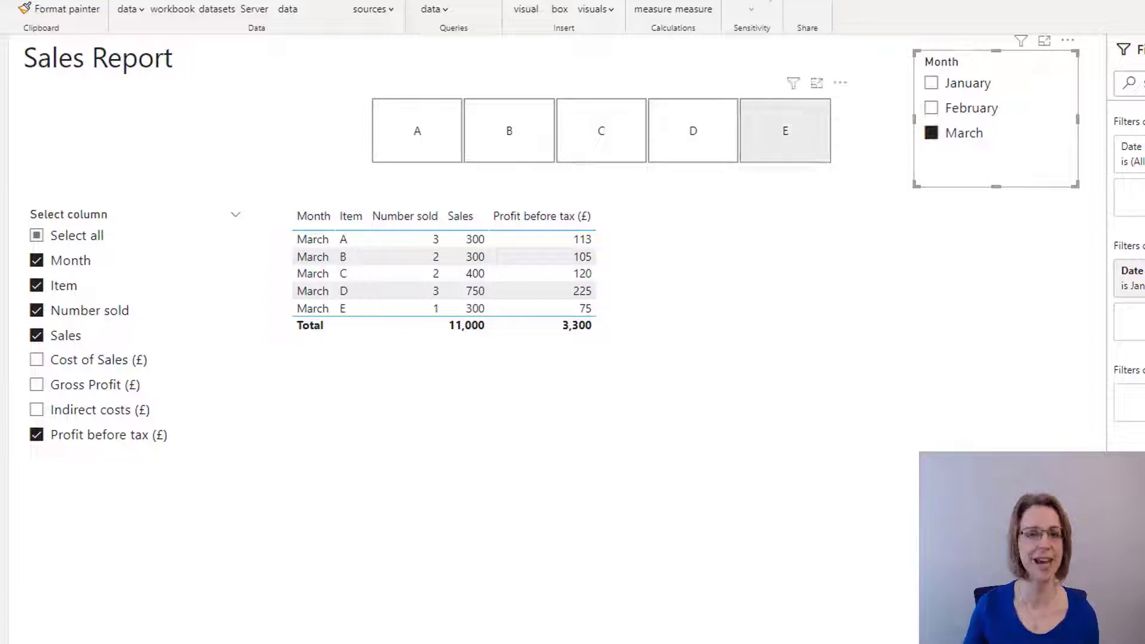
{"action": "left_click", "coordinate": [799, 146]}
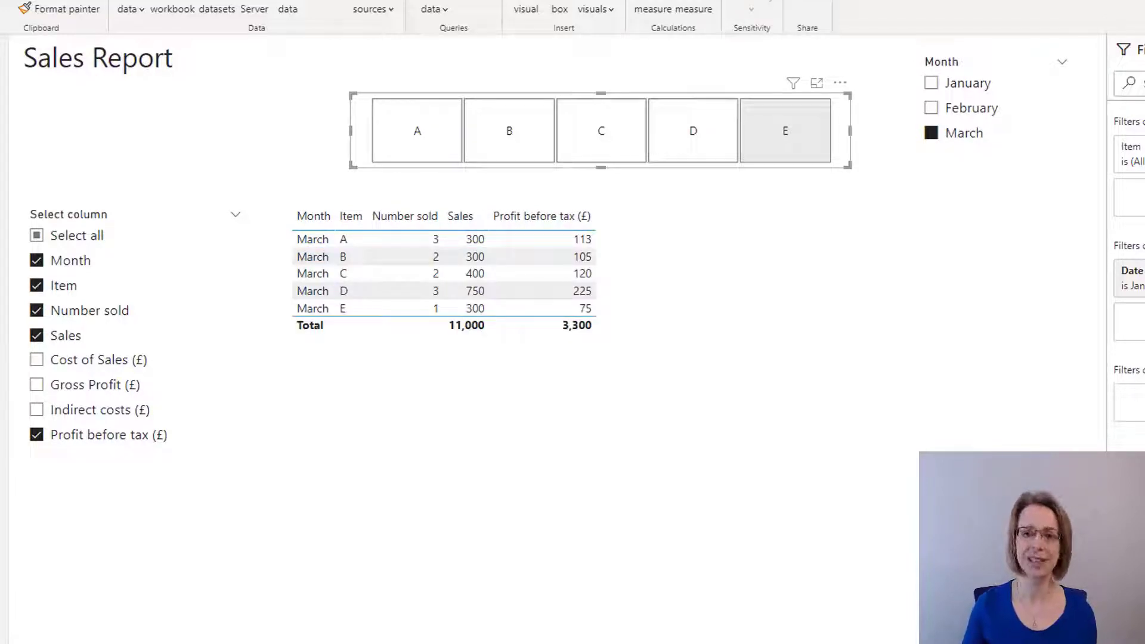
{"action": "left_click", "coordinate": [931, 133]}
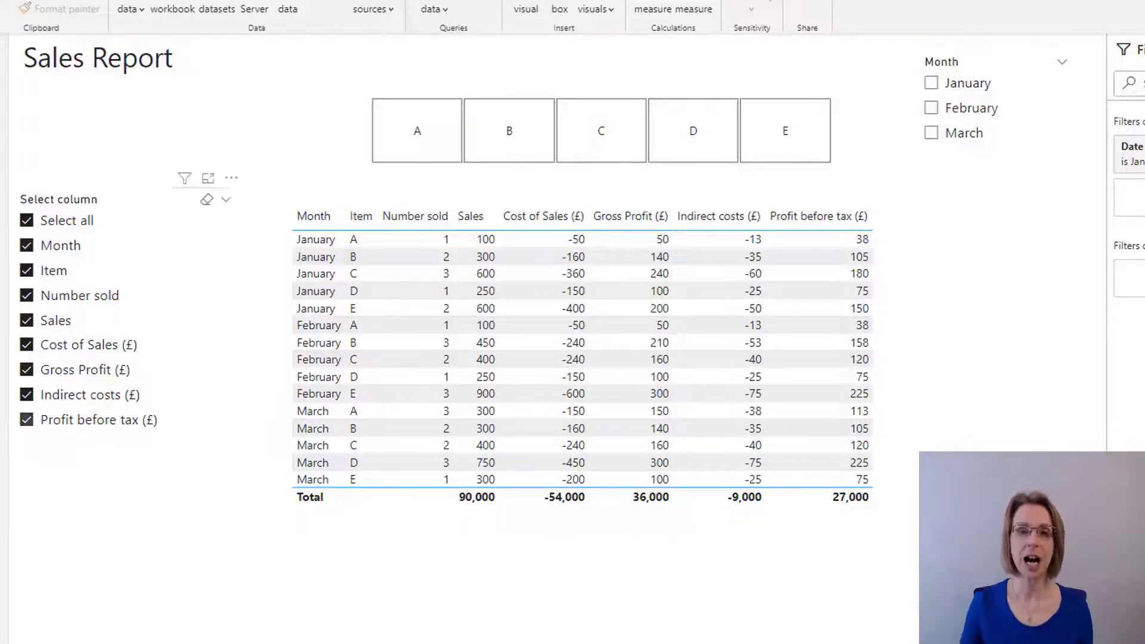
Clear the Select column selection and choose Month, Item, Sales, Profit before tax (£) and, last, Number sold
{"action": "left_click", "coordinate": [27, 221]}
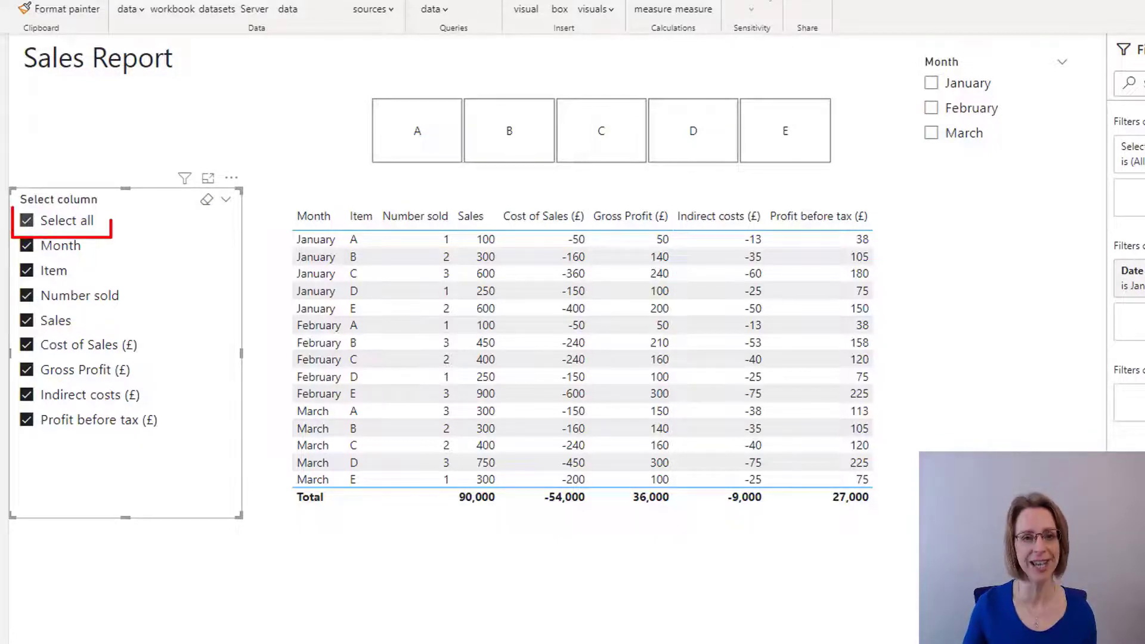
{"action": "left_click", "coordinate": [26, 221]}
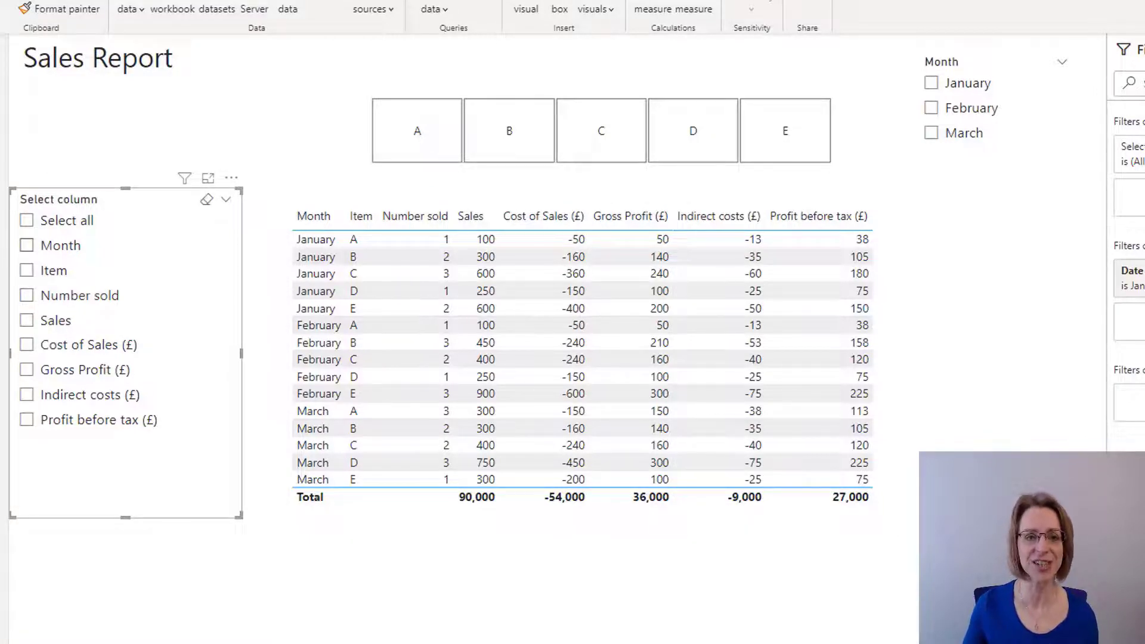
{"action": "left_click", "coordinate": [27, 245]}
{"action": "left_click", "coordinate": [27, 271]}
{"action": "left_click", "coordinate": [26, 320]}
{"action": "left_click", "coordinate": [26, 419]}
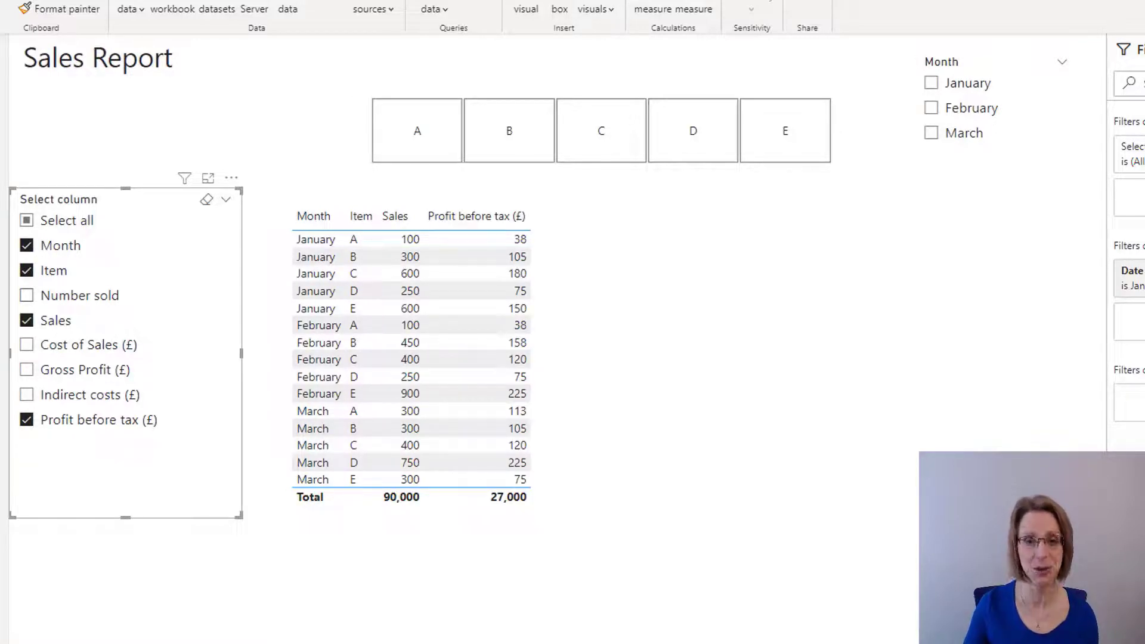
{"action": "left_click", "coordinate": [27, 295]}
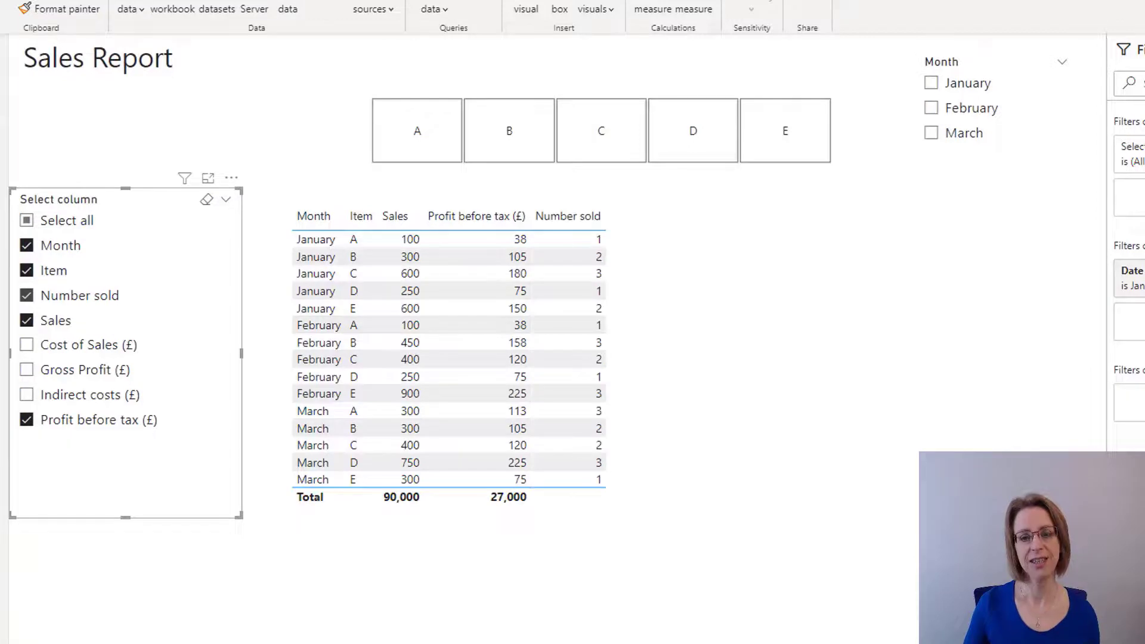